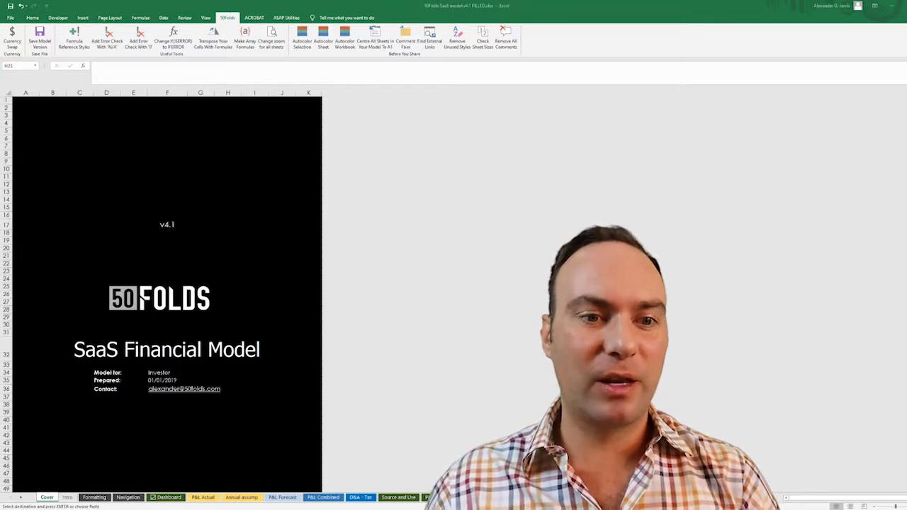
Switch from the 50Folds cover sheet to the P&L Forecast sheet.
{"action": "left_click", "coordinate": [286, 498]}
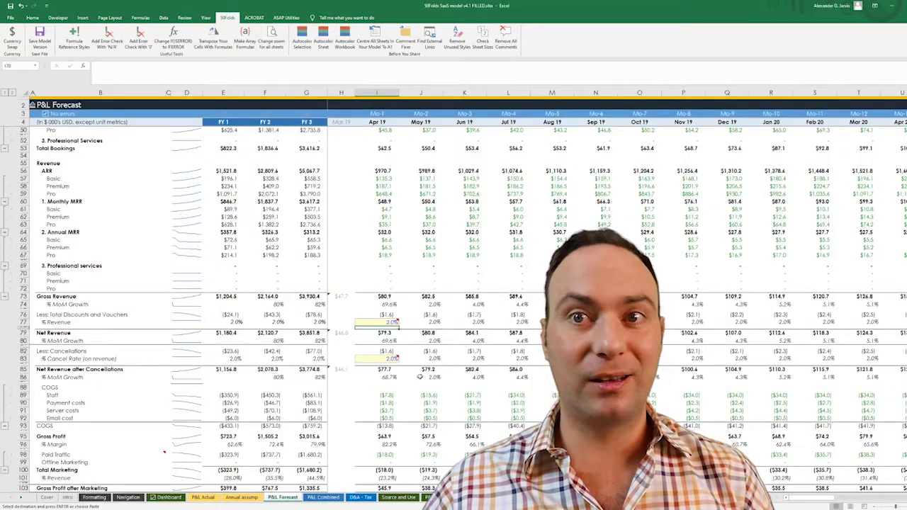
{"action": "left_click", "coordinate": [425, 377]}
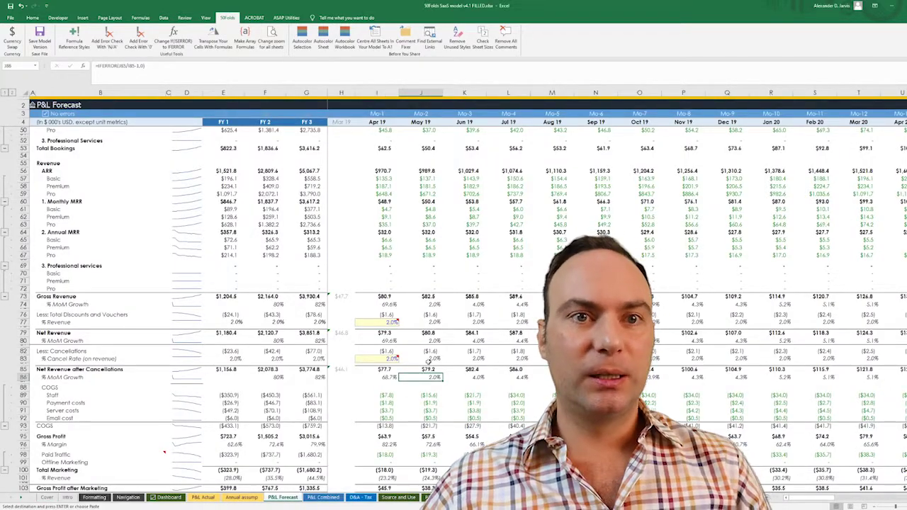
{"action": "scroll", "coordinate": [428, 362], "scroll_direction": "up", "scroll_amount": 15}
{"action": "left_click", "coordinate": [114, 163]}
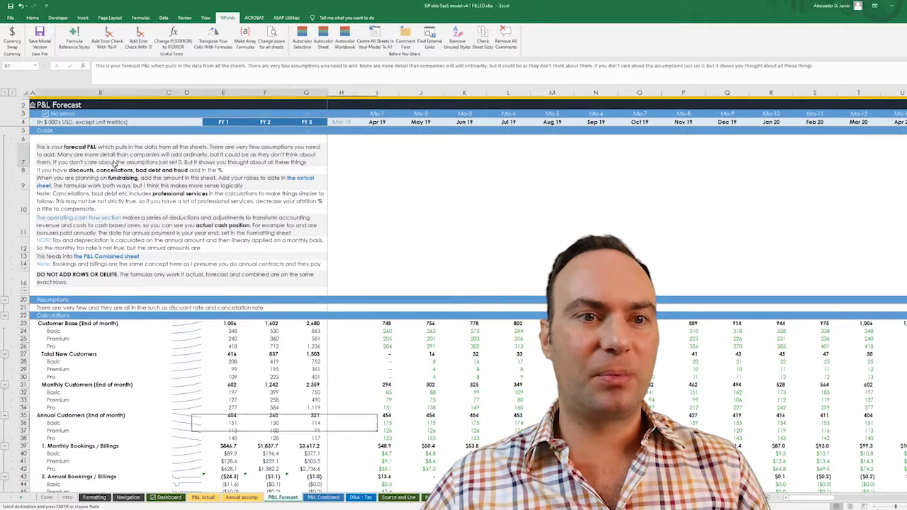
{"action": "left_click_drag", "start_coordinate": [331, 302], "coordinate": [474, 339]}
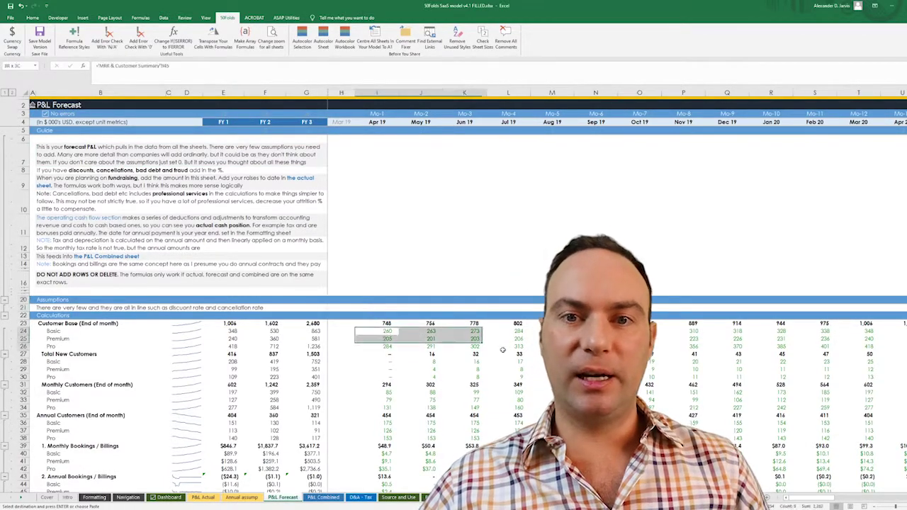
{"action": "left_click", "coordinate": [383, 348]}
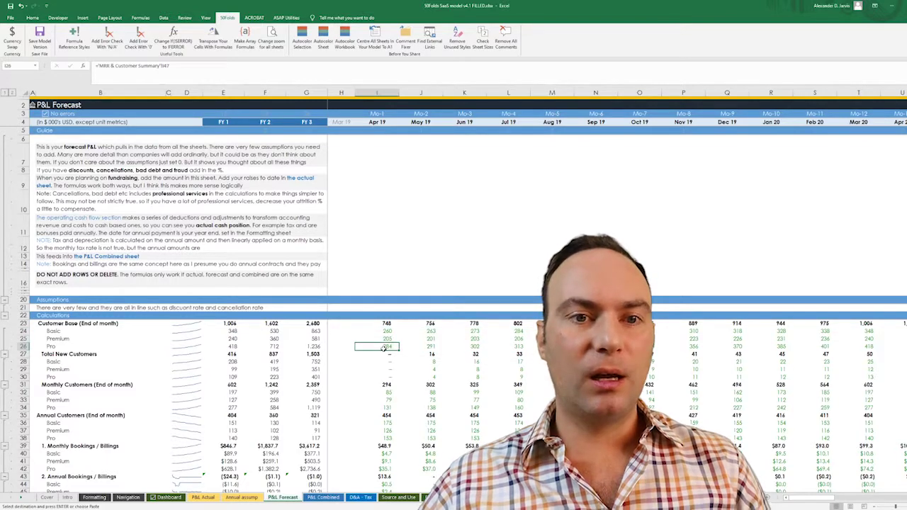
{"action": "scroll", "coordinate": [383, 347], "scroll_direction": "down", "scroll_amount": 9}
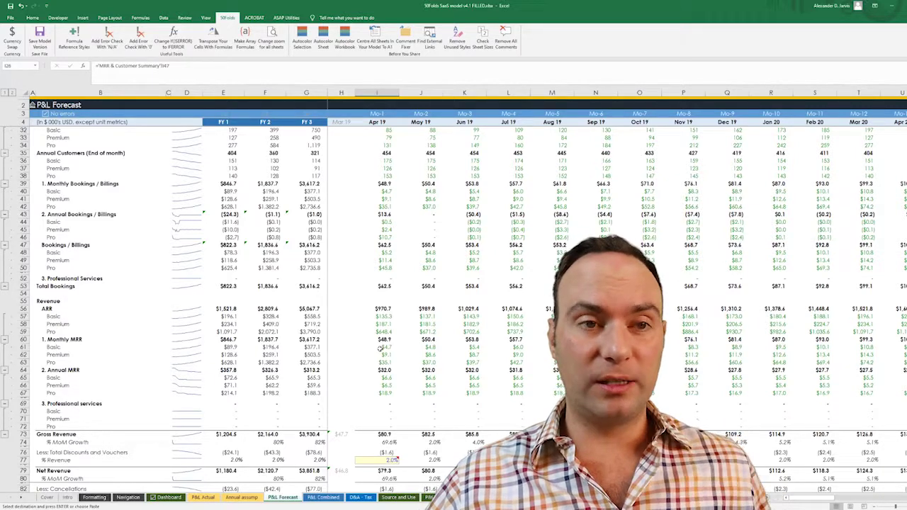
{"action": "scroll", "coordinate": [379, 347], "scroll_direction": "up", "scroll_amount": 9}
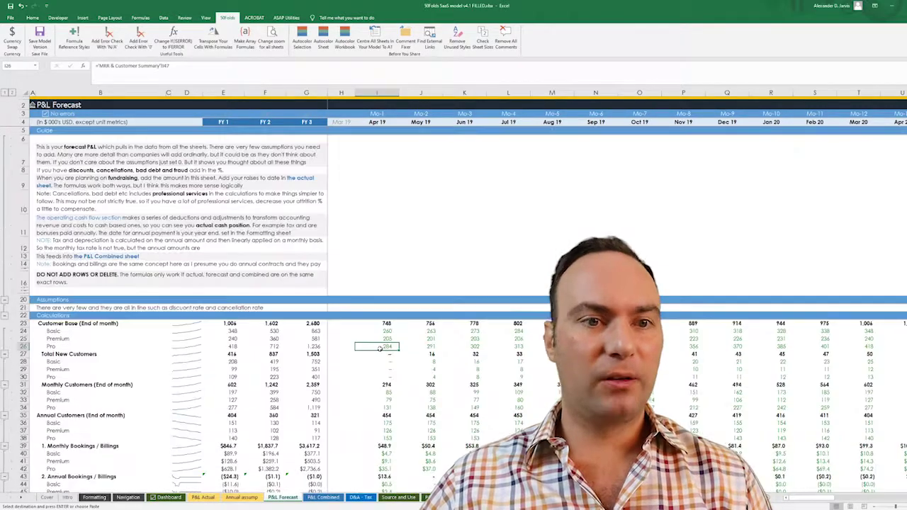
{"action": "left_click_drag", "start_coordinate": [400, 330], "coordinate": [429, 347]}
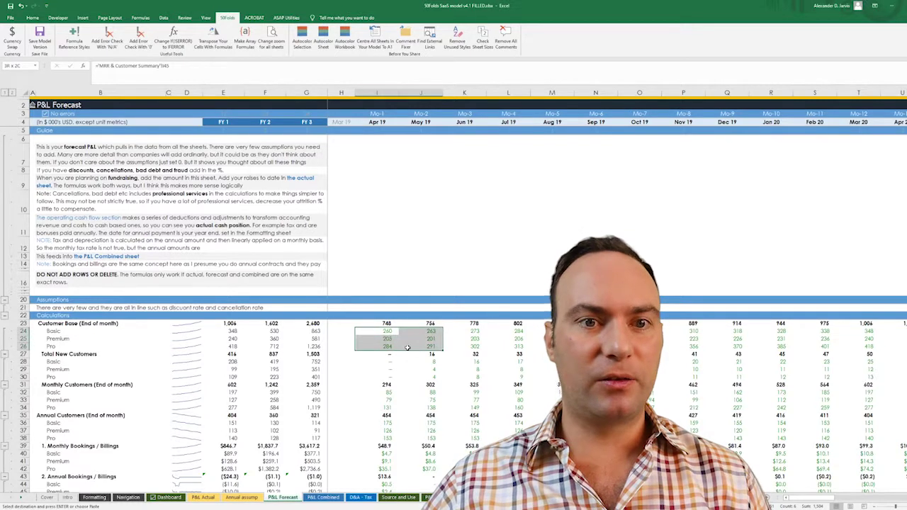
{"action": "left_click", "coordinate": [381, 399]}
{"action": "left_click", "coordinate": [382, 454]}
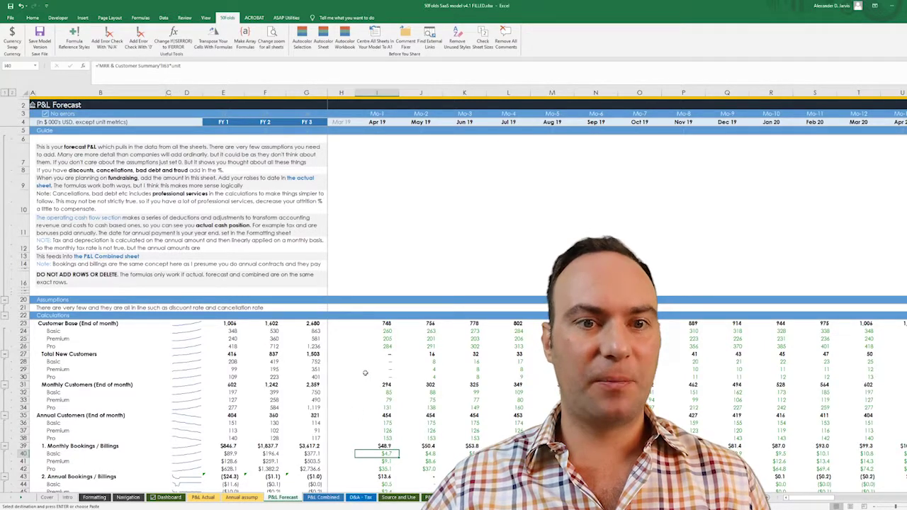
{"action": "scroll", "coordinate": [364, 373], "scroll_direction": "down", "scroll_amount": 6}
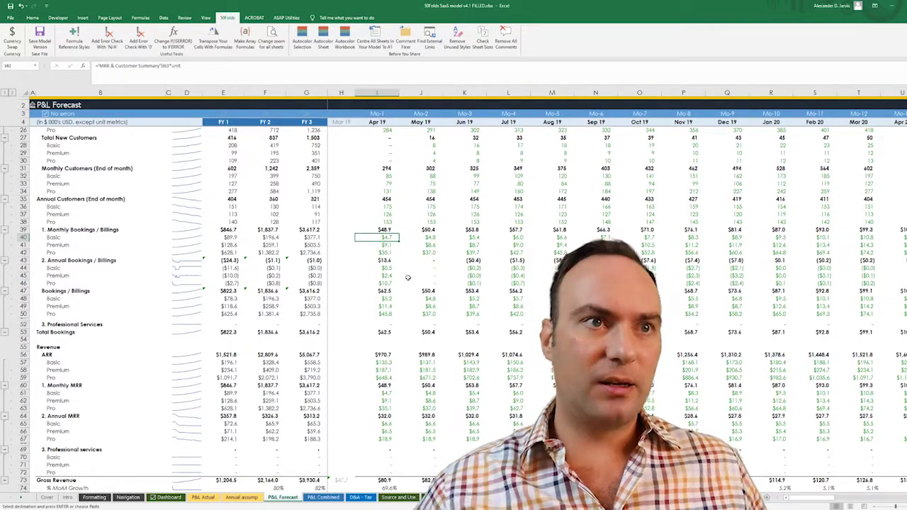
{"action": "left_click", "coordinate": [177, 66]}
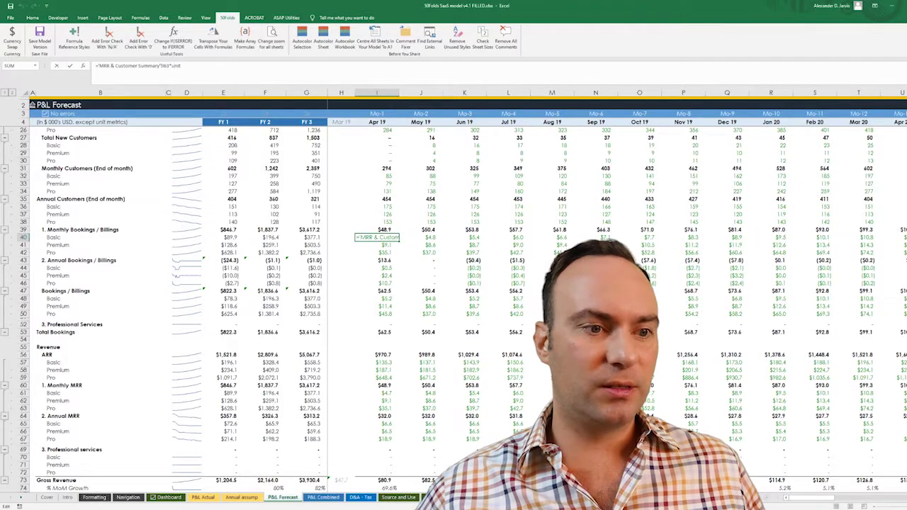
{"action": "left_click", "coordinate": [94, 497]}
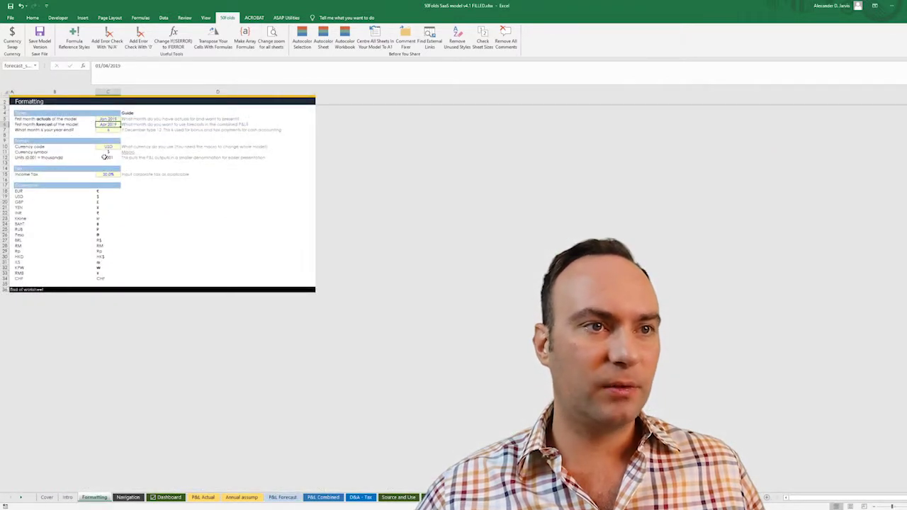
{"action": "left_click", "coordinate": [106, 157]}
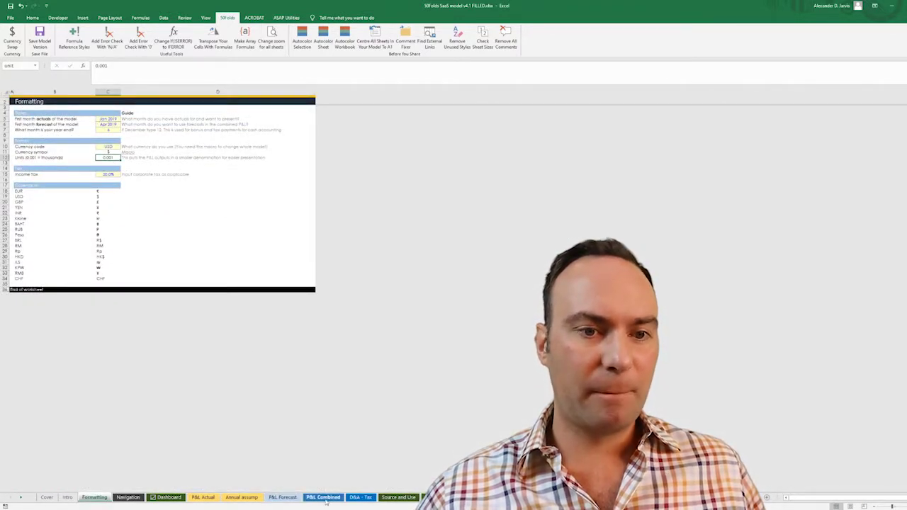
{"action": "left_click", "coordinate": [282, 496]}
{"action": "left_click", "coordinate": [428, 299]}
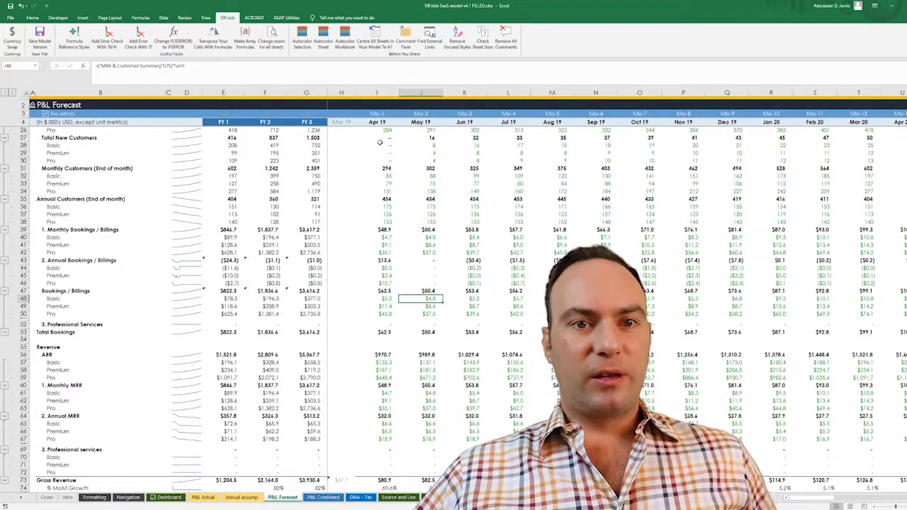
{"action": "left_click", "coordinate": [384, 369]}
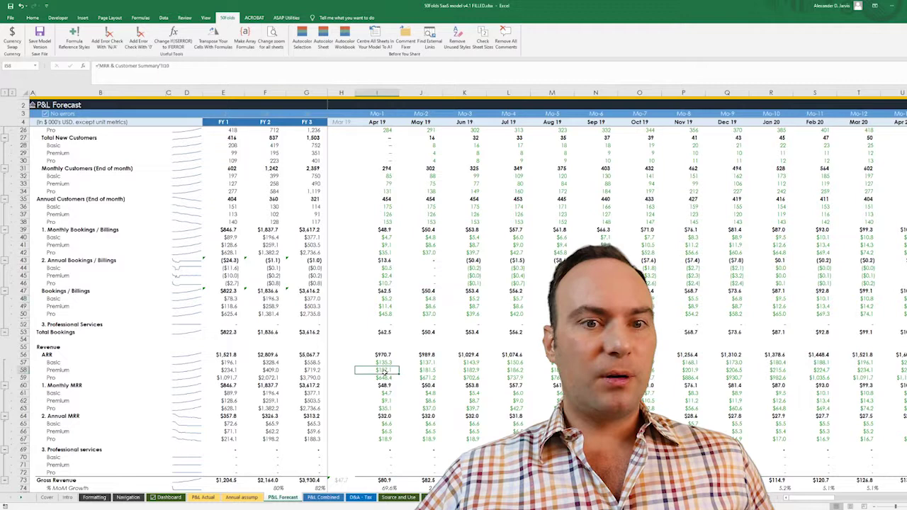
{"action": "left_click", "coordinate": [387, 401]}
{"action": "left_click", "coordinate": [388, 432]}
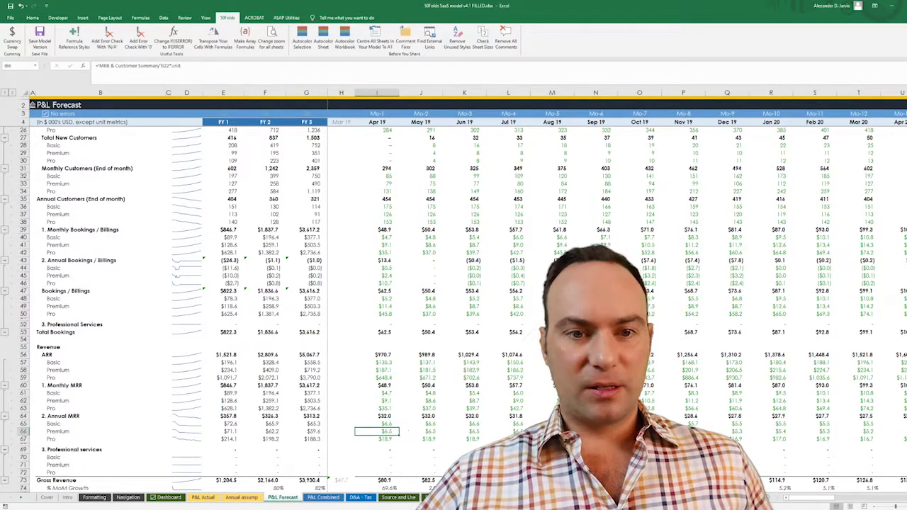
Step forward through the calculation sheets, then back to scroll through the revenue cohort build.
{"action": "key", "text": "ctrl+Page_Down"}
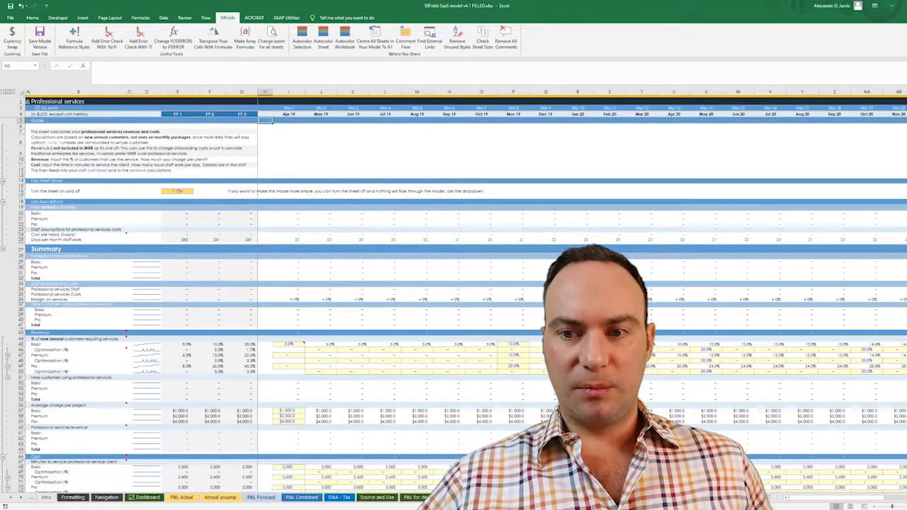
{"action": "key", "text": "ctrl+Page_Down"}
{"action": "key", "text": "ctrl+Page_Down"}
{"action": "key", "text": "ctrl+Page_Down"}
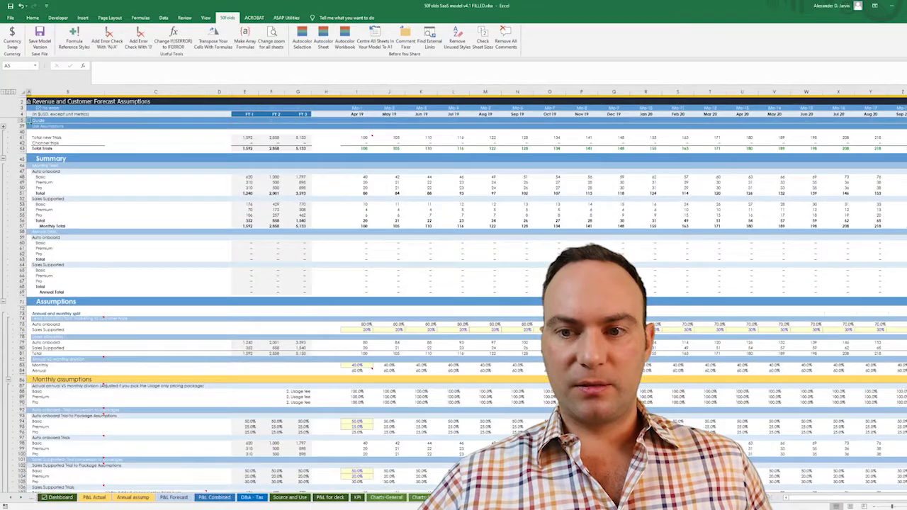
{"action": "key", "text": "ctrl+Page_Down"}
{"action": "key", "text": "ctrl+Page_Down"}
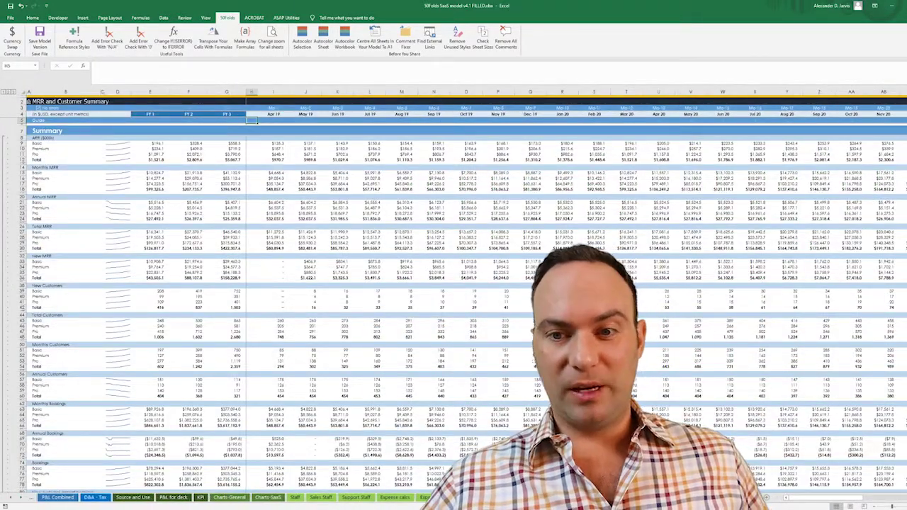
{"action": "key", "text": "ctrl+Page_Up"}
{"action": "key", "text": "ctrl+Page_Up"}
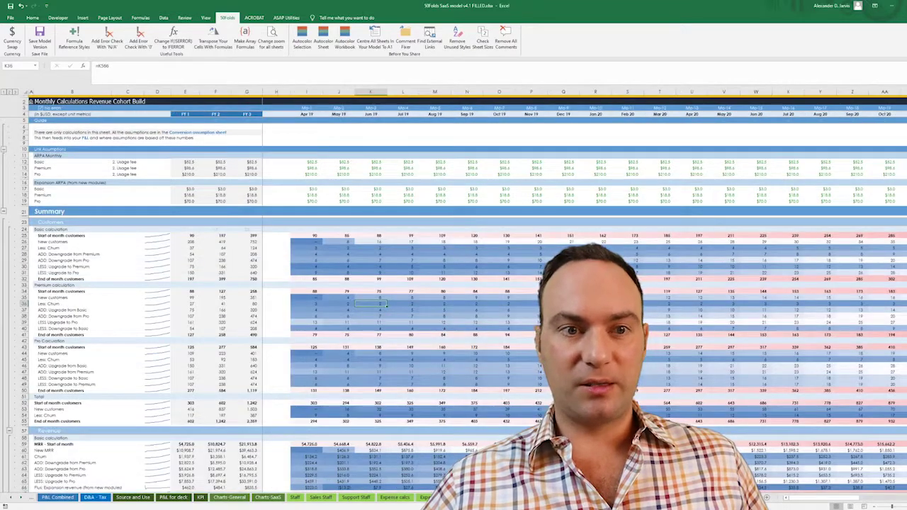
{"action": "scroll", "coordinate": [453, 305], "scroll_direction": "down", "scroll_amount": 20}
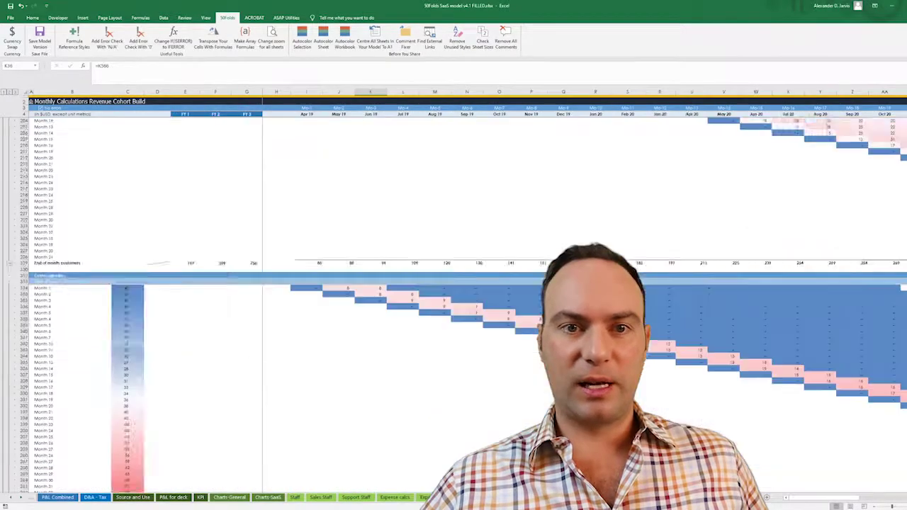
{"action": "scroll", "coordinate": [453, 304], "scroll_direction": "down", "scroll_amount": 20}
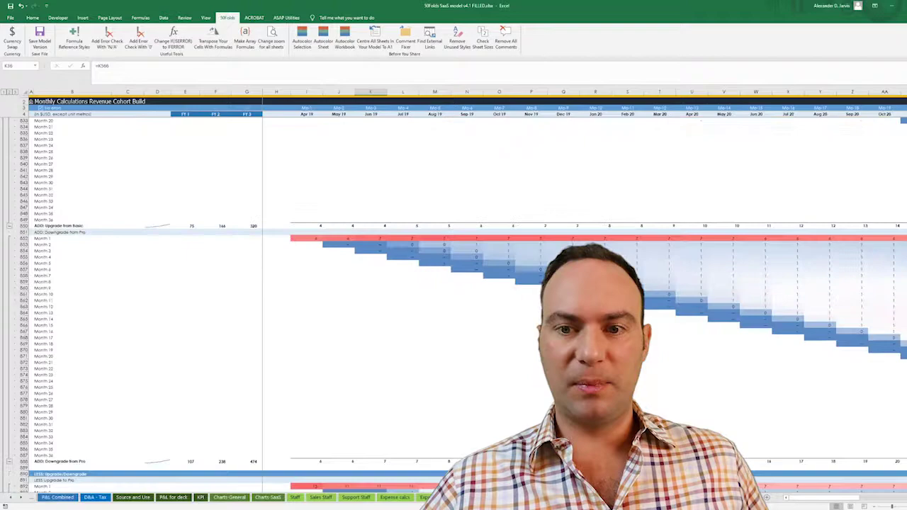
Return to the MRR and Customer Summary sheet and scroll through its ARR, MRR and customer rows.
{"action": "key", "text": "ctrl+Page_Down"}
{"action": "key", "text": "ctrl+Page_Down"}
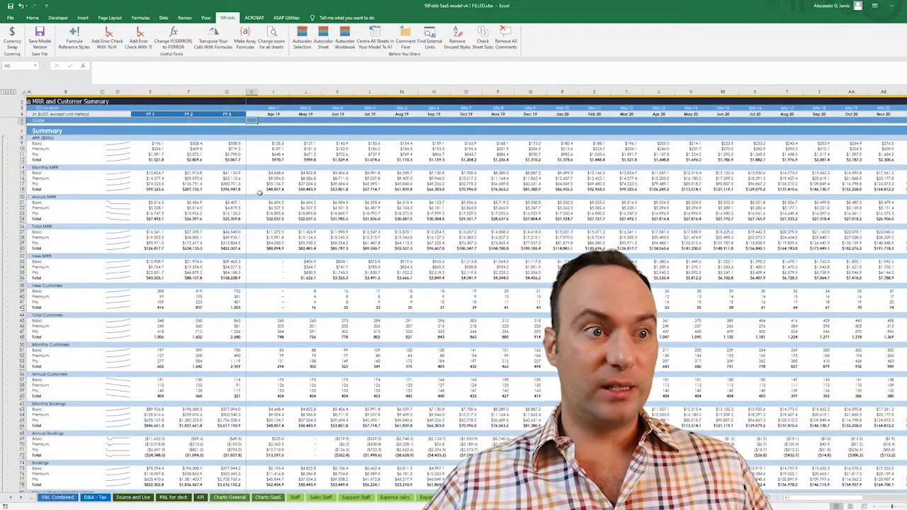
{"action": "scroll", "coordinate": [301, 275], "scroll_direction": "down", "scroll_amount": 10}
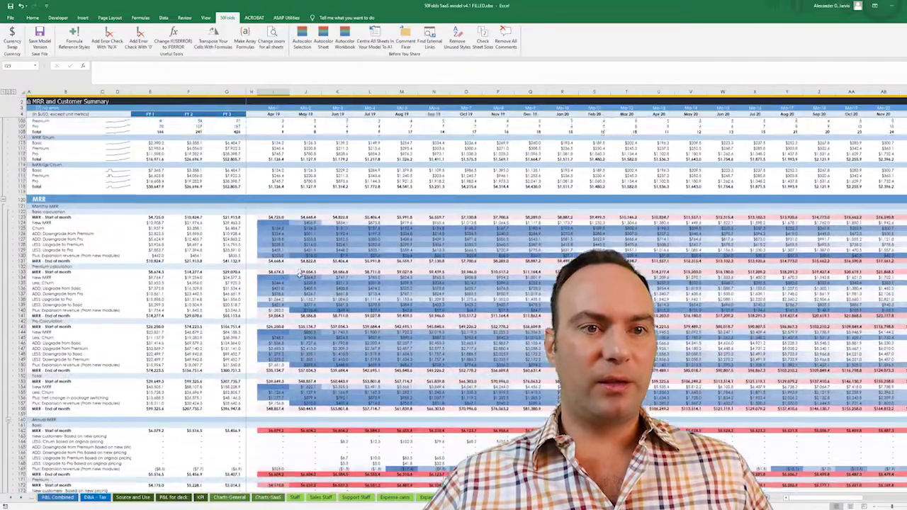
{"action": "scroll", "coordinate": [300, 274], "scroll_direction": "down", "scroll_amount": 20}
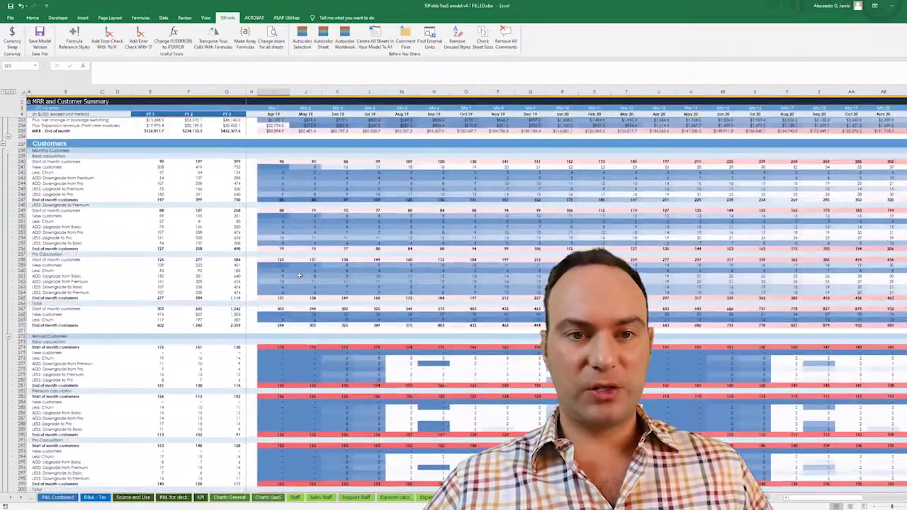
{"action": "scroll", "coordinate": [300, 274], "scroll_direction": "up", "scroll_amount": 20}
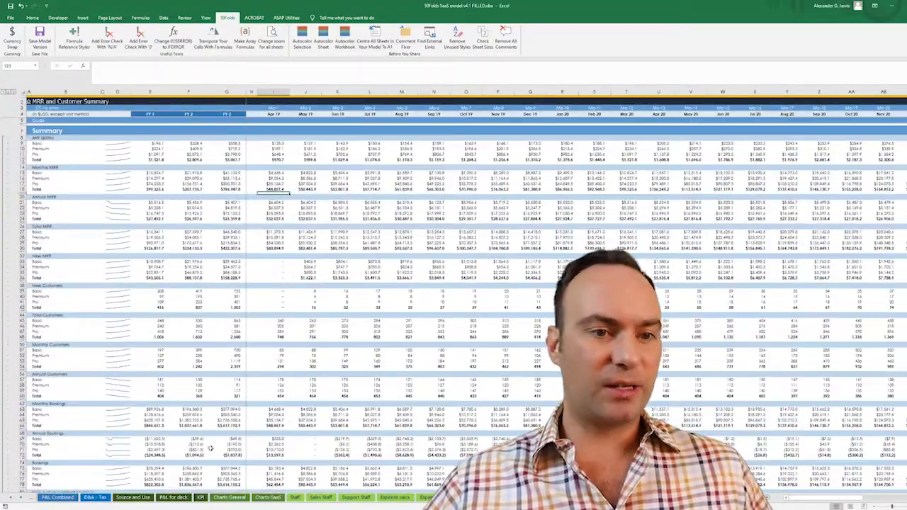
{"action": "scroll", "coordinate": [129, 500], "scroll_direction": "up", "scroll_amount": 3}
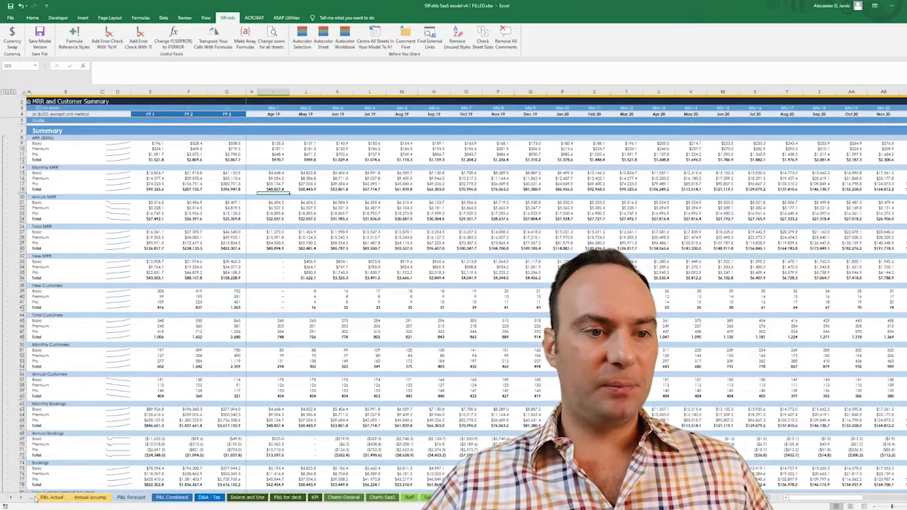
{"action": "left_click", "coordinate": [131, 498]}
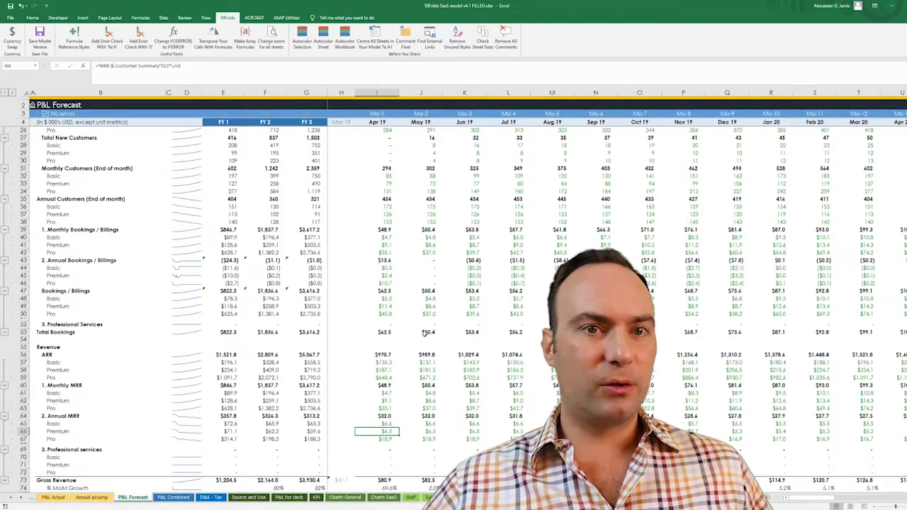
{"action": "left_click_drag", "start_coordinate": [372, 171], "coordinate": [387, 467]}
{"action": "scroll", "coordinate": [387, 466], "scroll_direction": "down", "scroll_amount": 3}
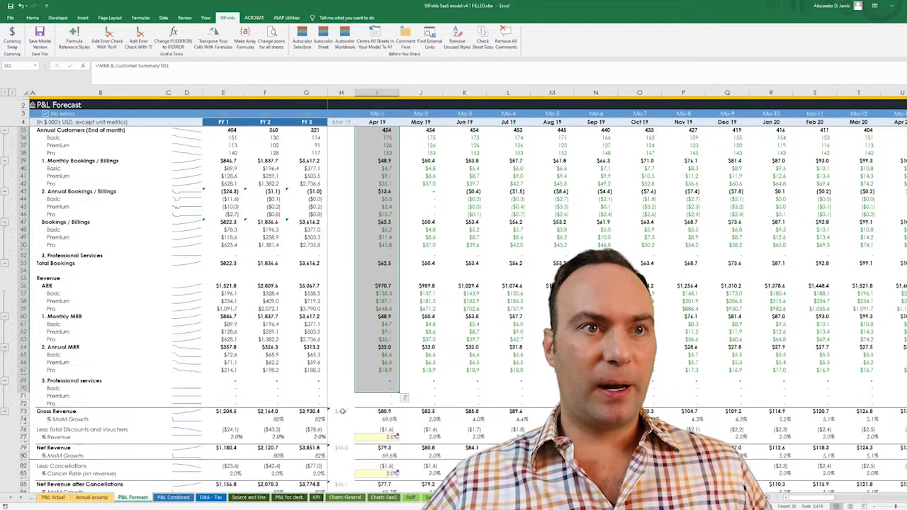
{"action": "left_click", "coordinate": [342, 411]}
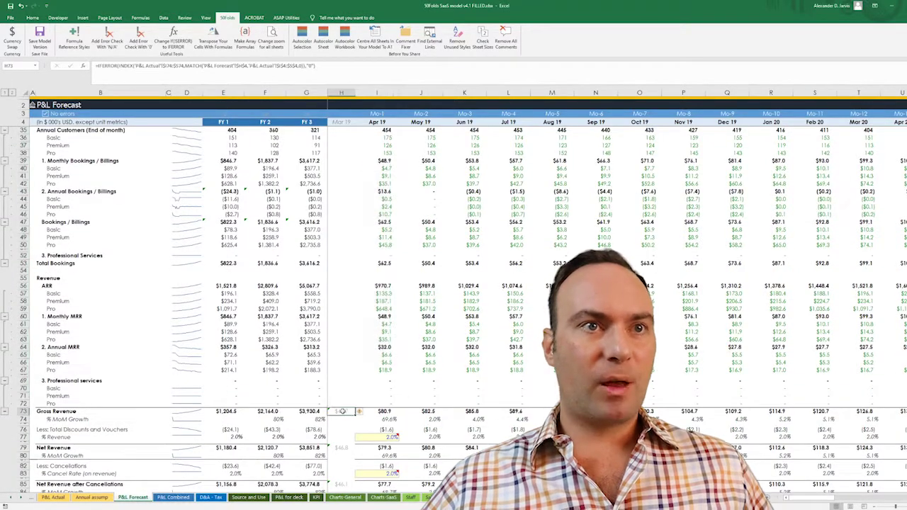
{"action": "left_click", "coordinate": [342, 447]}
{"action": "key", "text": "ctrl+Down"}
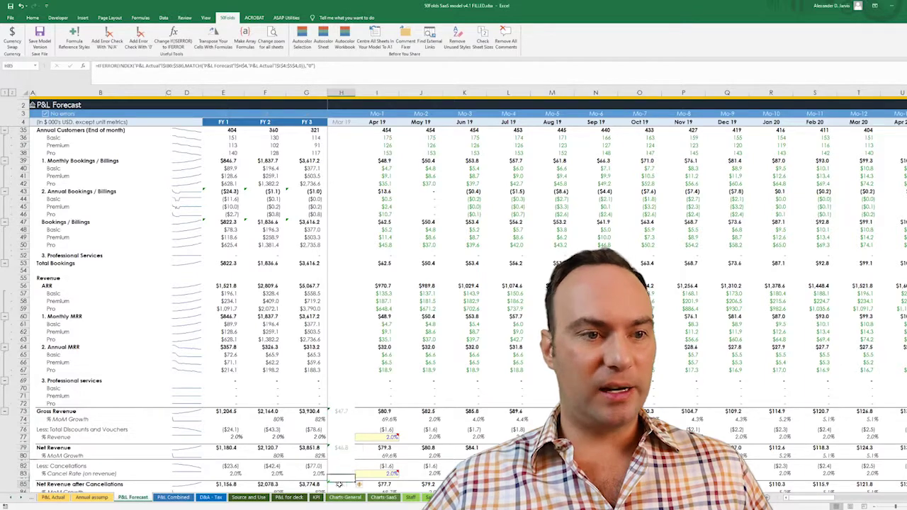
{"action": "scroll", "coordinate": [347, 439], "scroll_direction": "up", "scroll_amount": 10}
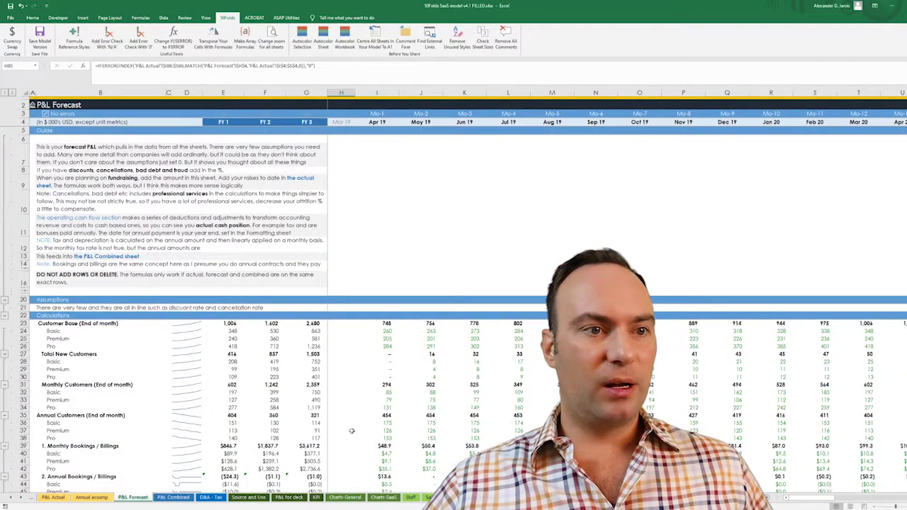
{"action": "scroll", "coordinate": [351, 431], "scroll_direction": "down", "scroll_amount": 6}
{"action": "scroll", "coordinate": [347, 431], "scroll_direction": "down", "scroll_amount": 7}
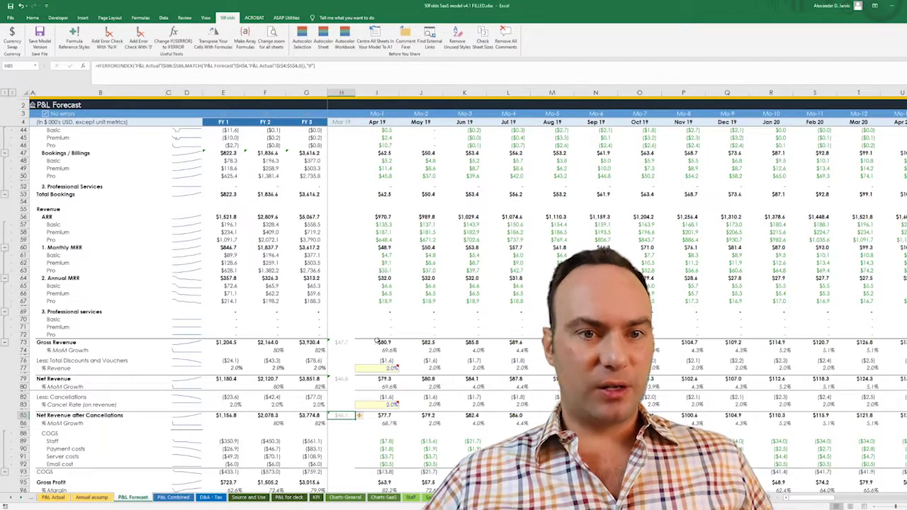
{"action": "scroll", "coordinate": [379, 340], "scroll_direction": "up", "scroll_amount": 1}
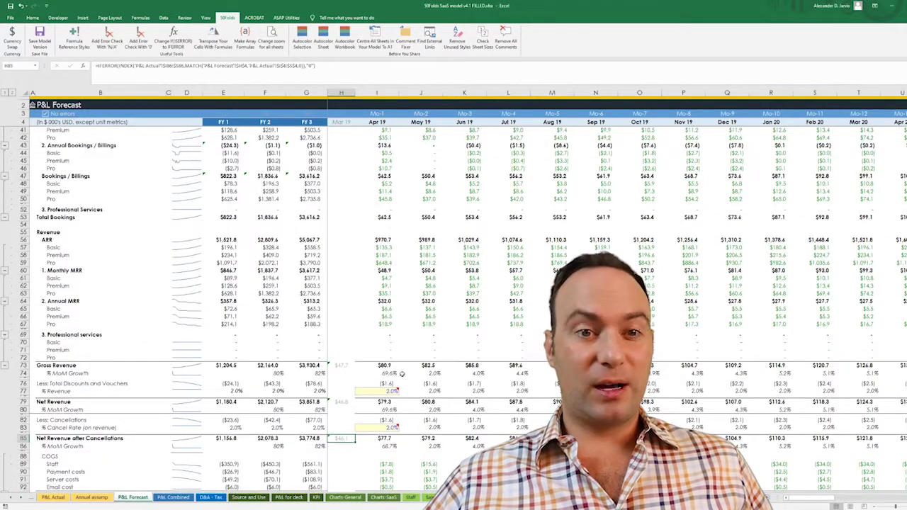
{"action": "left_click", "coordinate": [384, 370]}
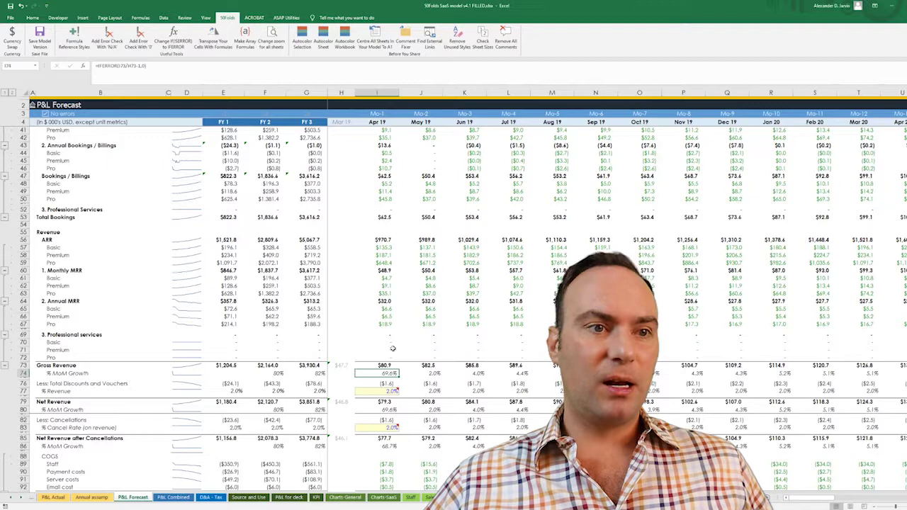
Enter a 10% discounts and vouchers rate for the first forecast month in I77.
{"action": "left_click", "coordinate": [388, 326]}
{"action": "scroll", "coordinate": [388, 326], "scroll_direction": "down", "scroll_amount": 4}
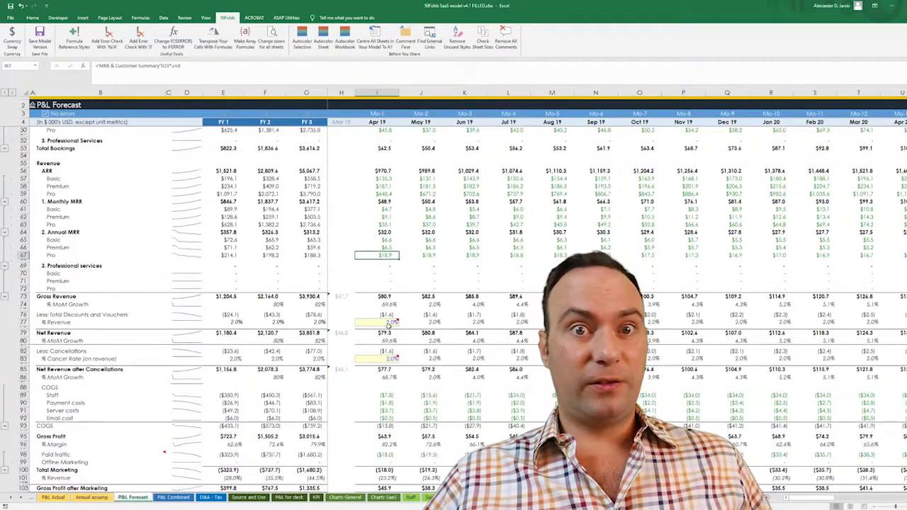
{"action": "scroll", "coordinate": [388, 325], "scroll_direction": "down", "scroll_amount": 4}
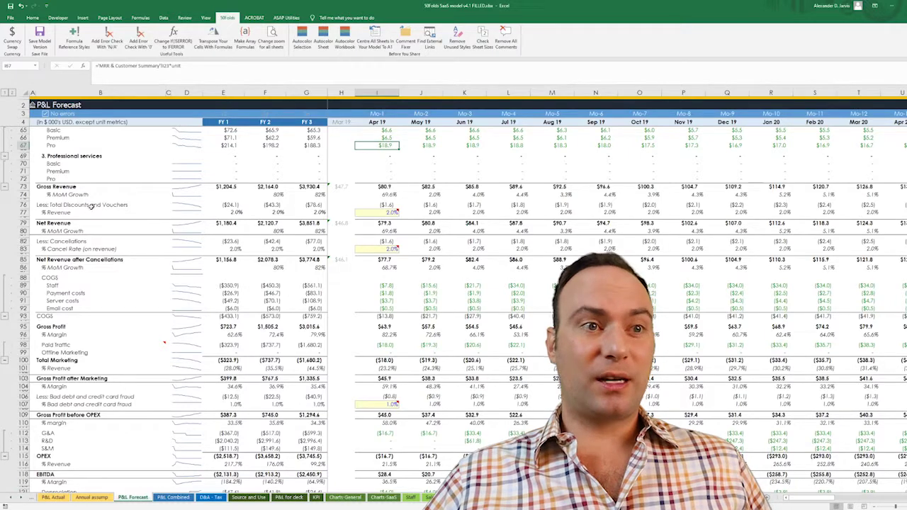
{"action": "left_click", "coordinate": [380, 211]}
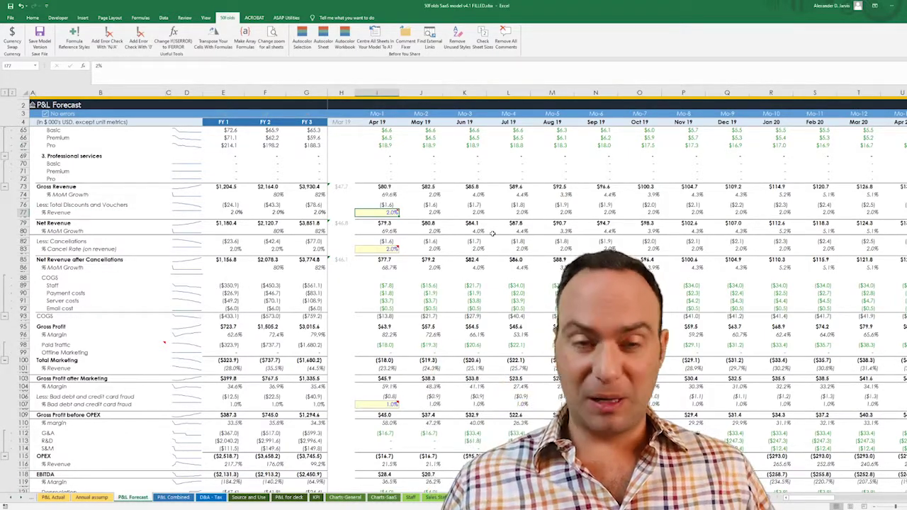
{"action": "key", "text": "F2"}
{"action": "key", "text": "Return"}
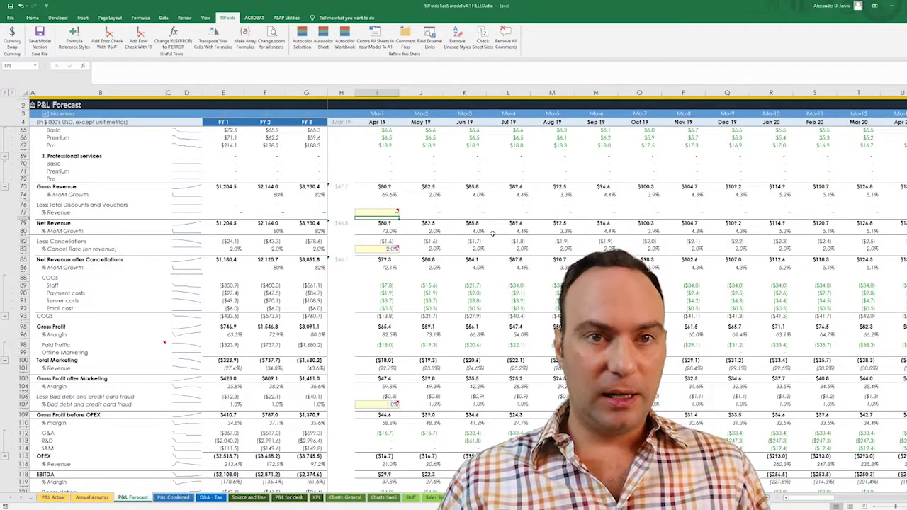
{"action": "key", "text": "Up"}
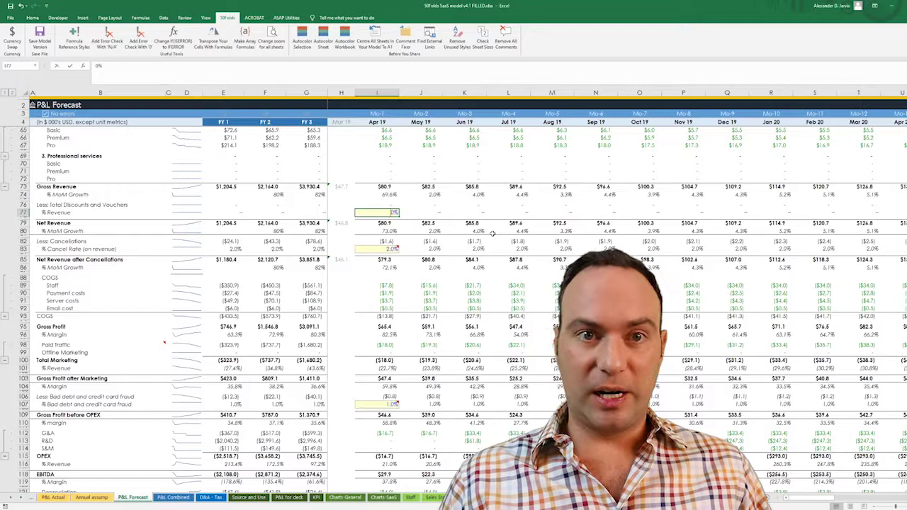
{"action": "type", "text": "10%"}
{"action": "key", "text": "ctrl+Return"}
Try a 2% discount for Oct 19, then clear the value pasted into Feb 20.
{"action": "key", "text": "ctrl+c"}
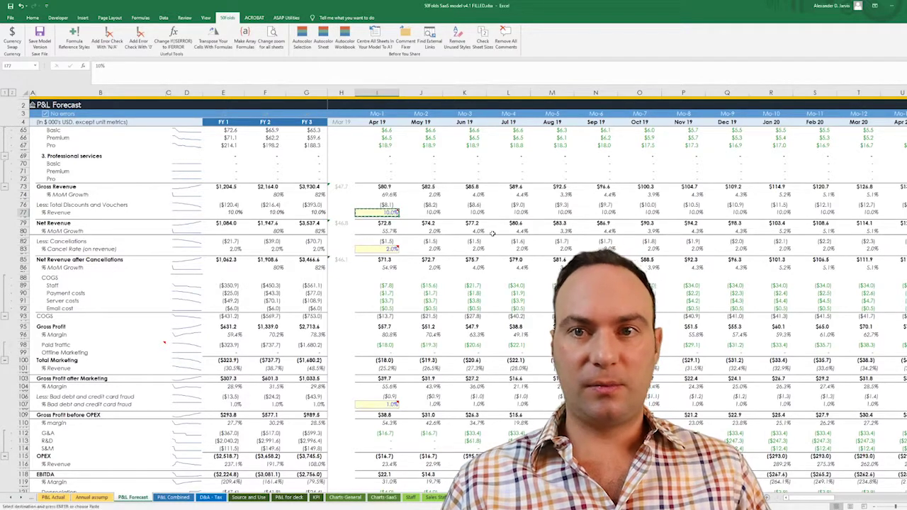
{"action": "key", "text": "Right"}
{"action": "key", "text": "Right"}
{"action": "key", "text": "Right"}
{"action": "key", "text": "Right"}
{"action": "key", "text": "Right"}
{"action": "key", "text": "Right"}
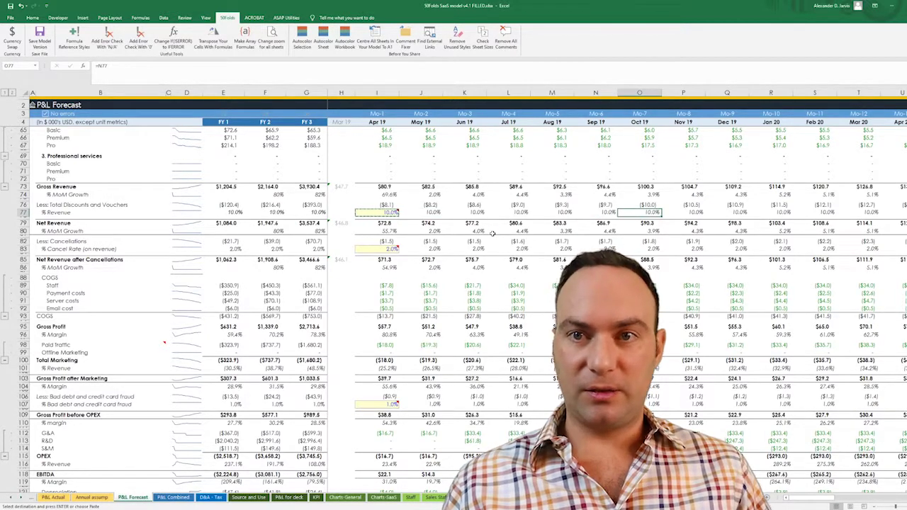
{"action": "type", "text": "2%"}
{"action": "key", "text": "Return"}
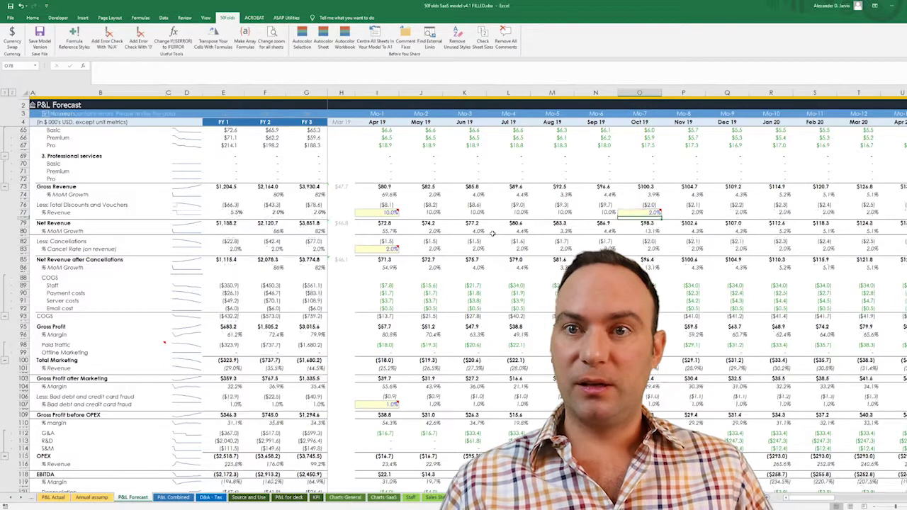
{"action": "key", "text": "Up"}
{"action": "key", "text": "ctrl+c"}
{"action": "key", "text": "Right"}
{"action": "key", "text": "Right"}
{"action": "key", "text": "Right"}
{"action": "key", "text": "Right"}
{"action": "key", "text": "ctrl+v"}
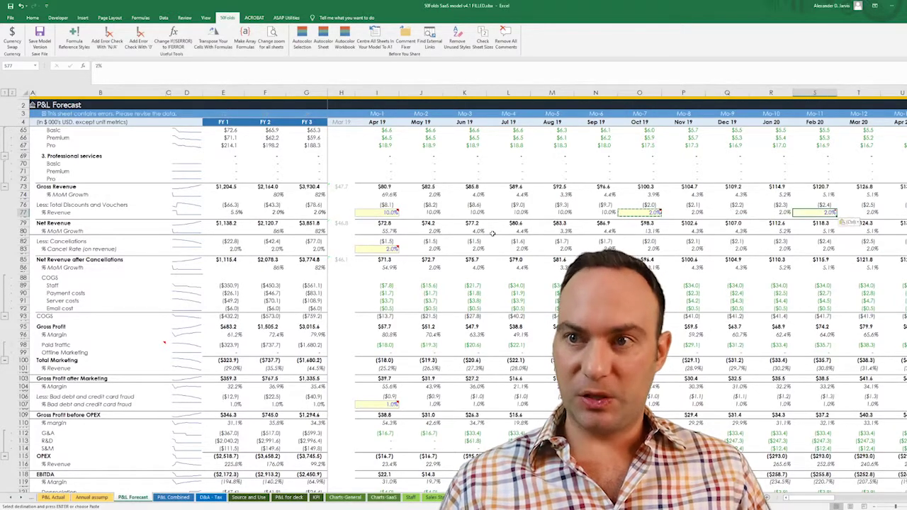
{"action": "key", "text": "Escape"}
{"action": "key", "text": "Delete"}
Fill the 10% discount rate across the rest of row 77 through month 36.
{"action": "key", "text": "Down"}
{"action": "key", "text": "Left"}
{"action": "key", "text": "Left"}
{"action": "key", "text": "Left"}
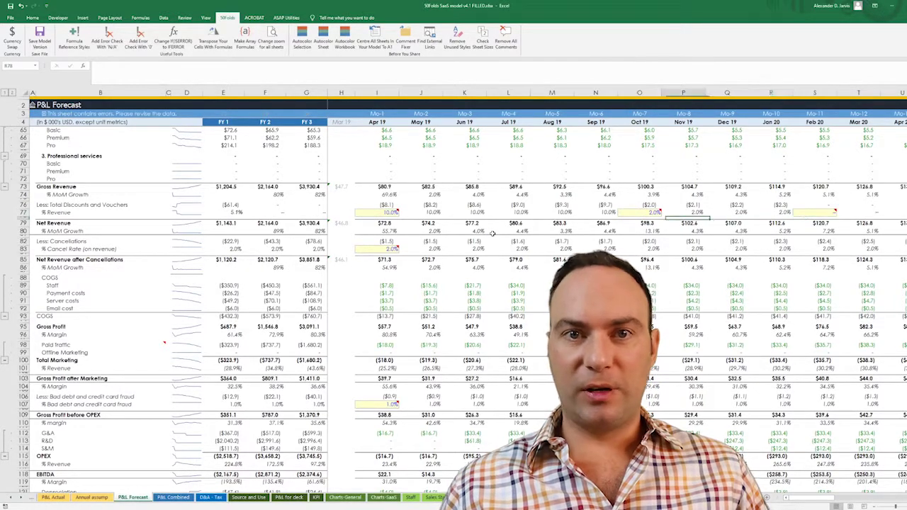
{"action": "key", "text": "Left"}
{"action": "key", "text": "Left"}
{"action": "key", "text": "Left"}
{"action": "key", "text": "Up"}
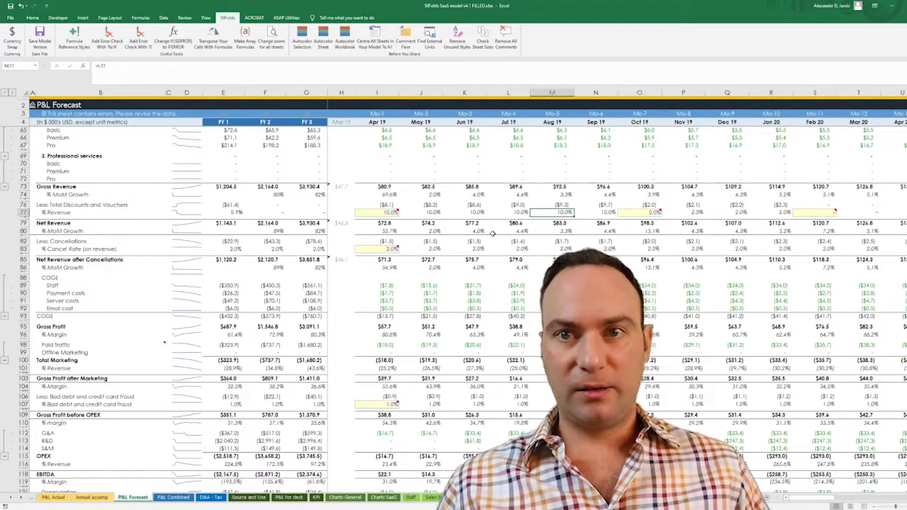
{"action": "key", "text": "ctrl+shift+Right"}
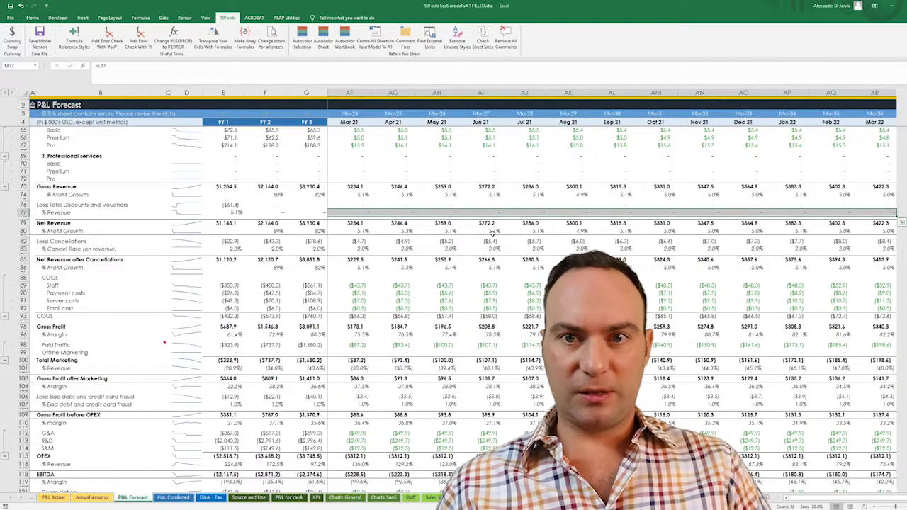
{"action": "key", "text": "ctrl+r"}
{"action": "key", "text": "ctrl+Left"}
{"action": "key", "text": "ctrl+Left"}
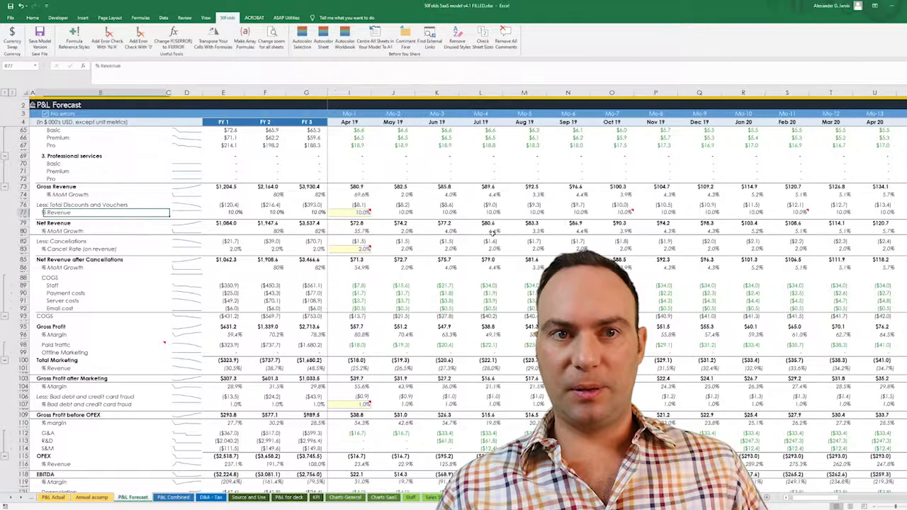
{"action": "key", "text": "Right"}
{"action": "key", "text": "Right"}
{"action": "key", "text": "Right"}
{"action": "key", "text": "Right"}
{"action": "key", "text": "Right"}
{"action": "key", "text": "Right"}
{"action": "key", "text": "Right"}
{"action": "key", "text": "Right"}
{"action": "key", "text": "Right"}
{"action": "key", "text": "Right"}
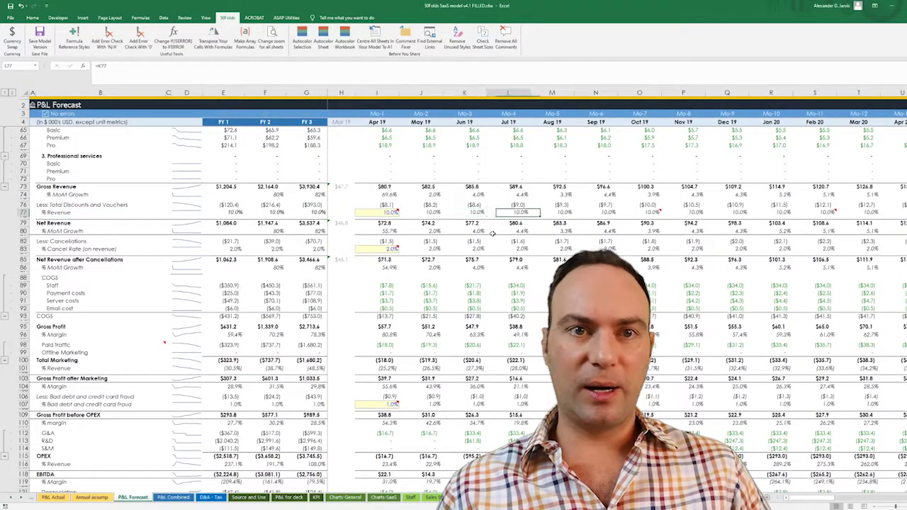
{"action": "key", "text": "Left"}
{"action": "key", "text": "Left"}
{"action": "key", "text": "Left"}
Set Oct 19 to 10%, then give it Sep 19's formula so it carries the previous month's rate.
{"action": "key", "text": "ctrl+c"}
{"action": "key", "text": "Right"}
{"action": "key", "text": "Right"}
{"action": "key", "text": "Right"}
{"action": "key", "text": "Right"}
{"action": "key", "text": "Right"}
{"action": "key", "text": "Right"}
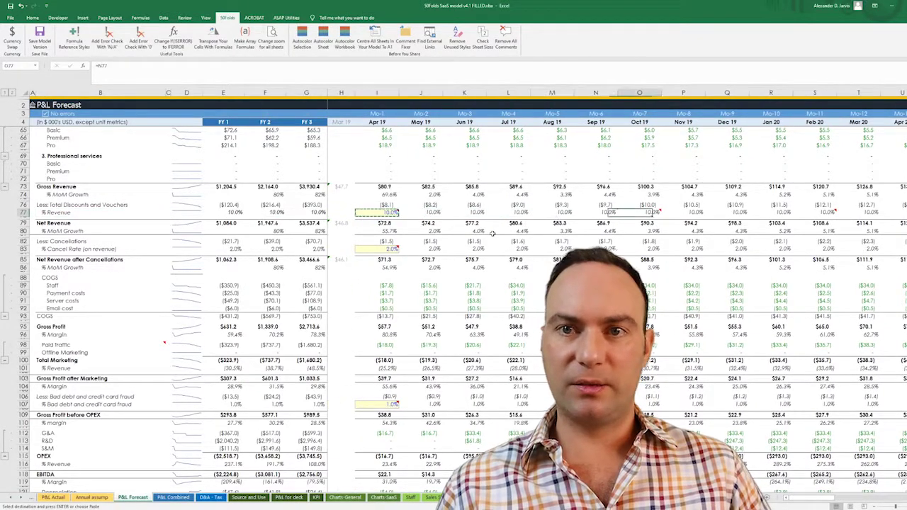
{"action": "key", "text": "ctrl+v"}
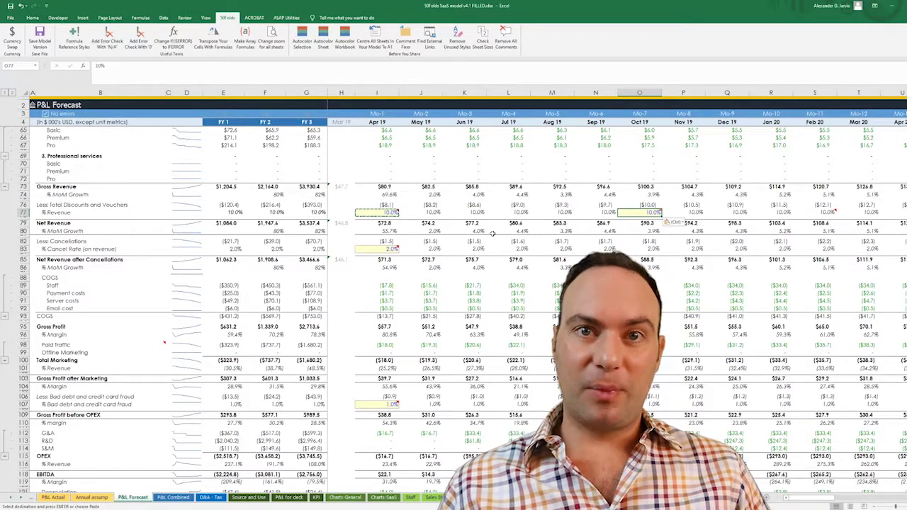
{"action": "key", "text": "Left"}
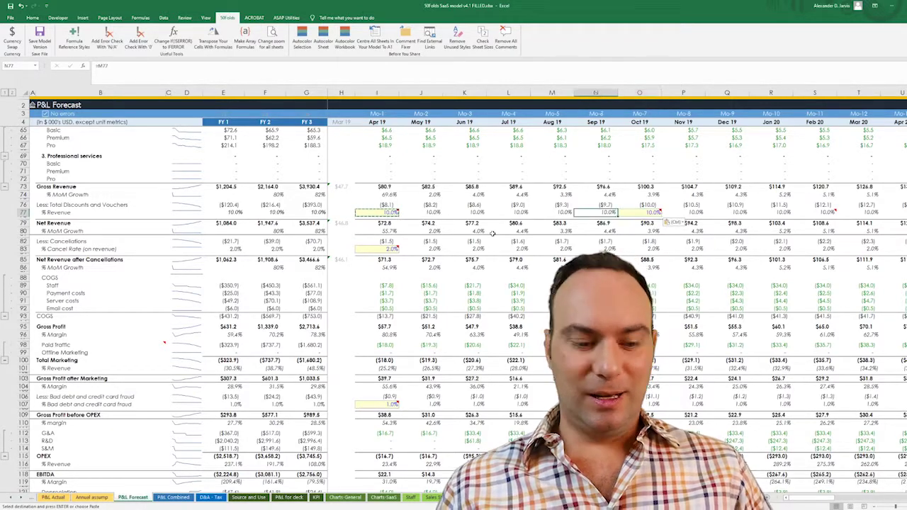
{"action": "key", "text": "ctrl+c"}
{"action": "key", "text": "Right"}
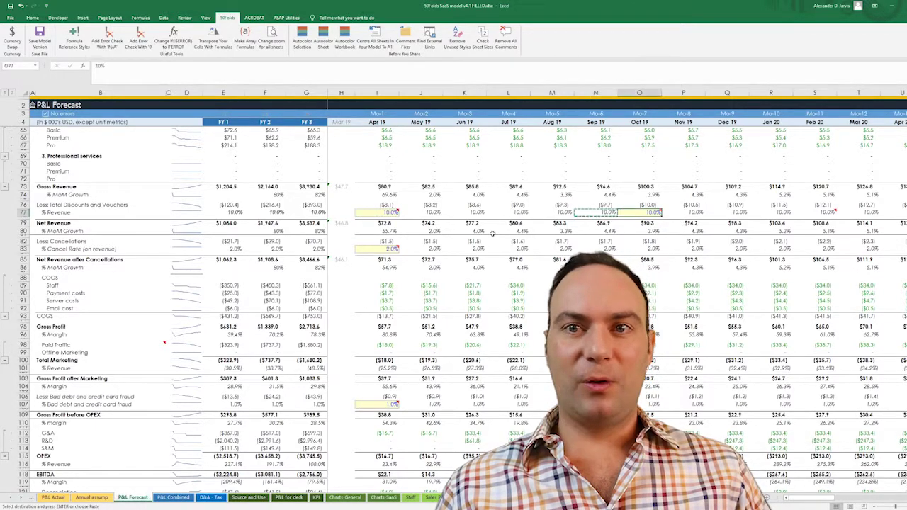
{"action": "key", "text": "ctrl+v"}
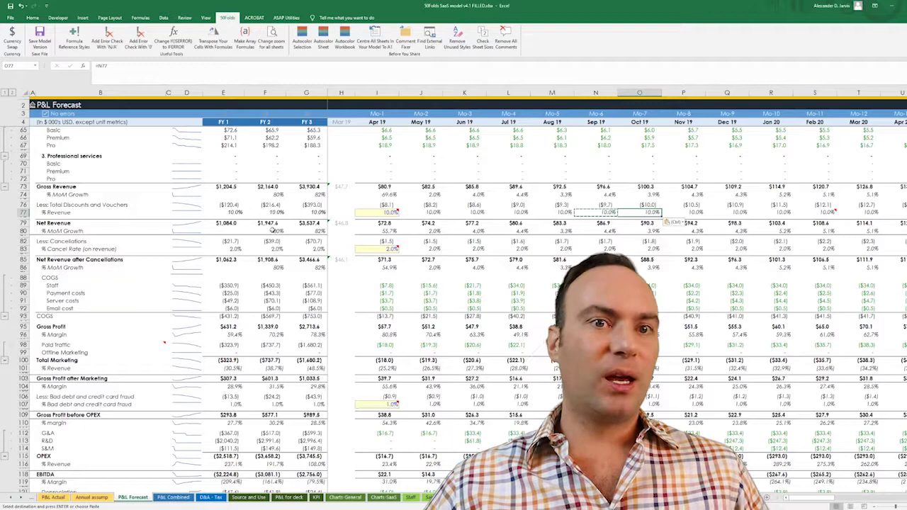
{"action": "left_click", "coordinate": [386, 248]}
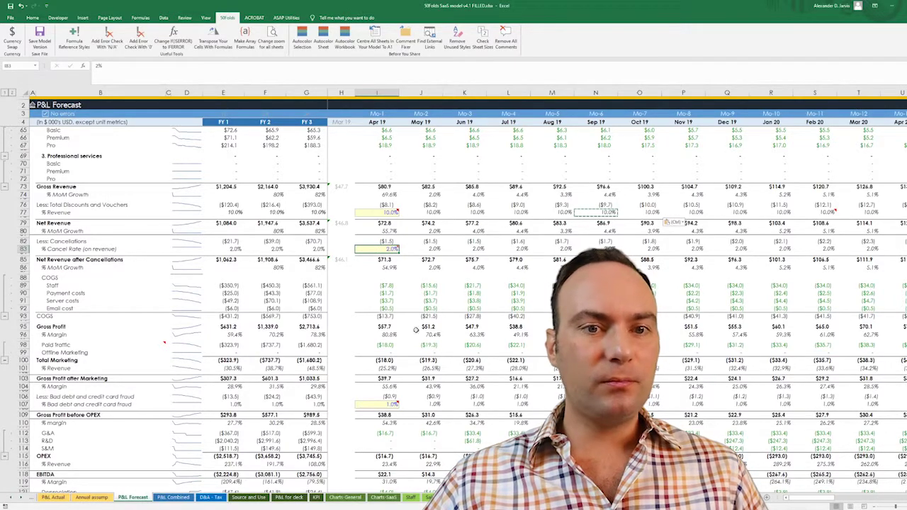
{"action": "scroll", "coordinate": [416, 329], "scroll_direction": "down", "scroll_amount": 2}
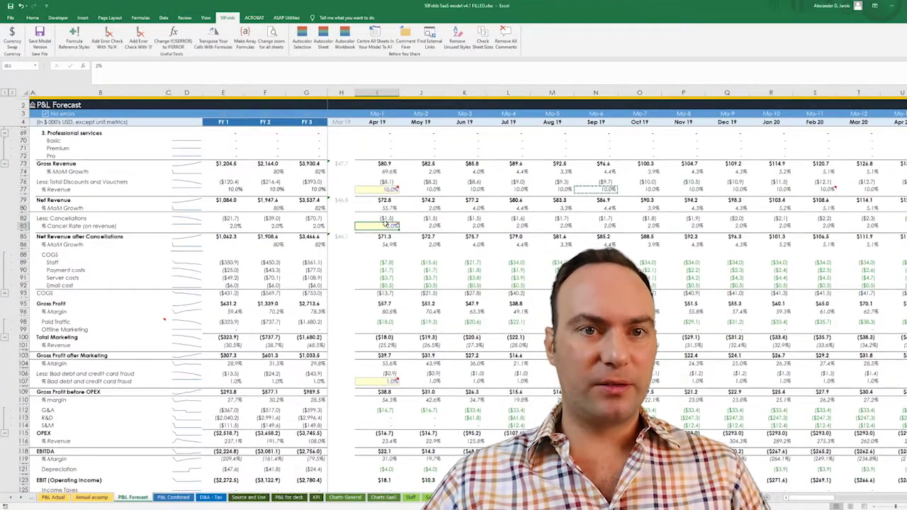
{"action": "double_click", "coordinate": [383, 219]}
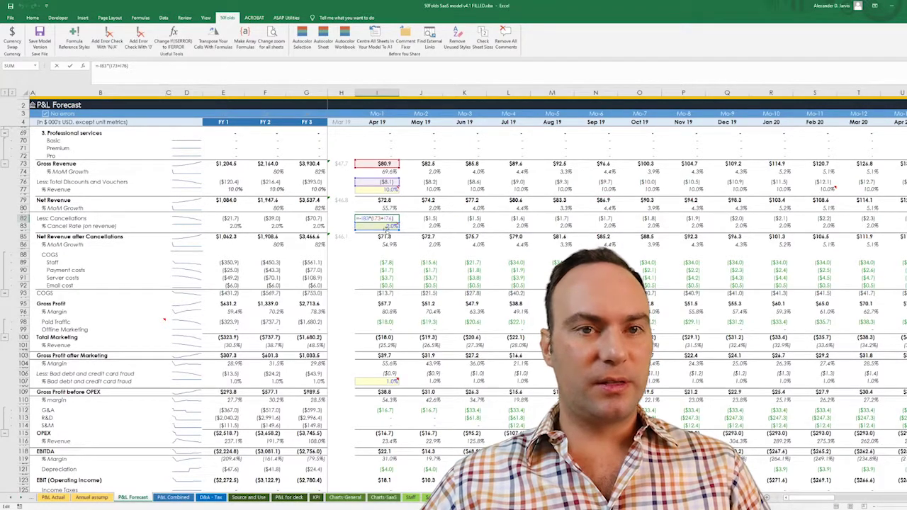
{"action": "key", "text": "Escape"}
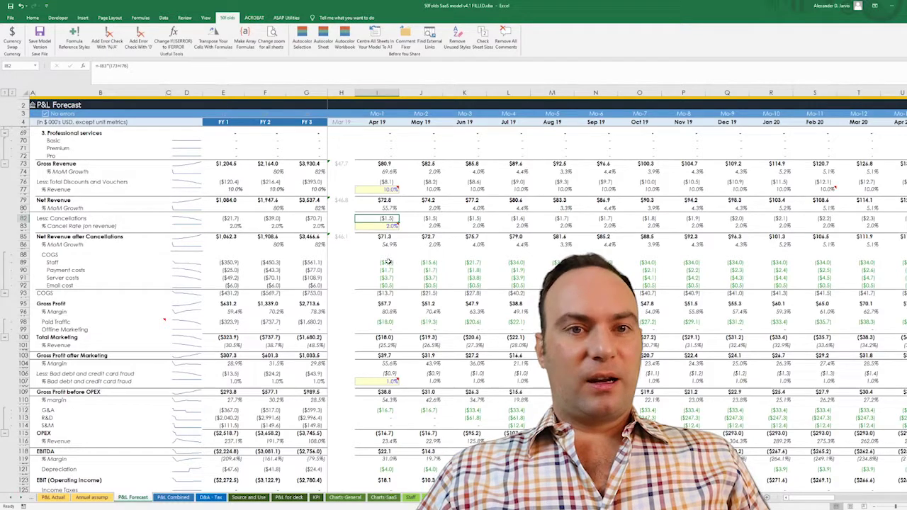
{"action": "left_click_drag", "start_coordinate": [389, 262], "coordinate": [392, 287]}
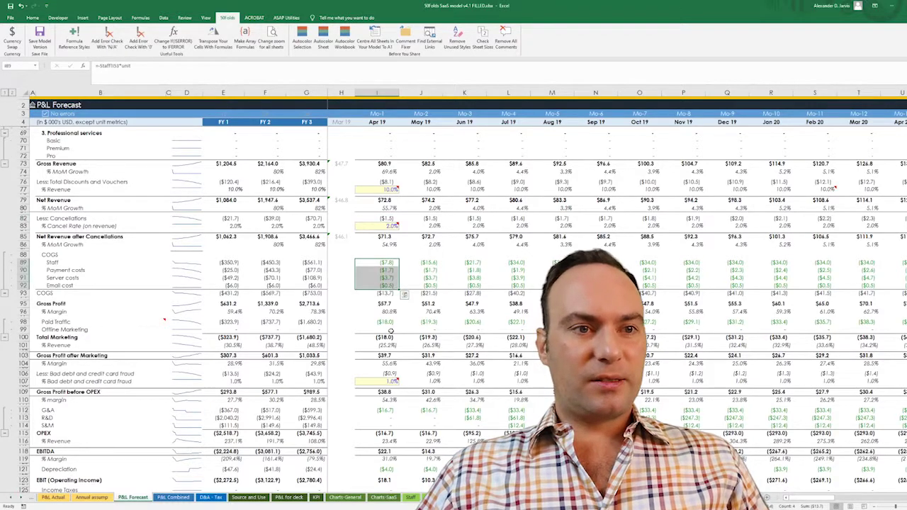
{"action": "left_click_drag", "start_coordinate": [389, 312], "coordinate": [671, 309]}
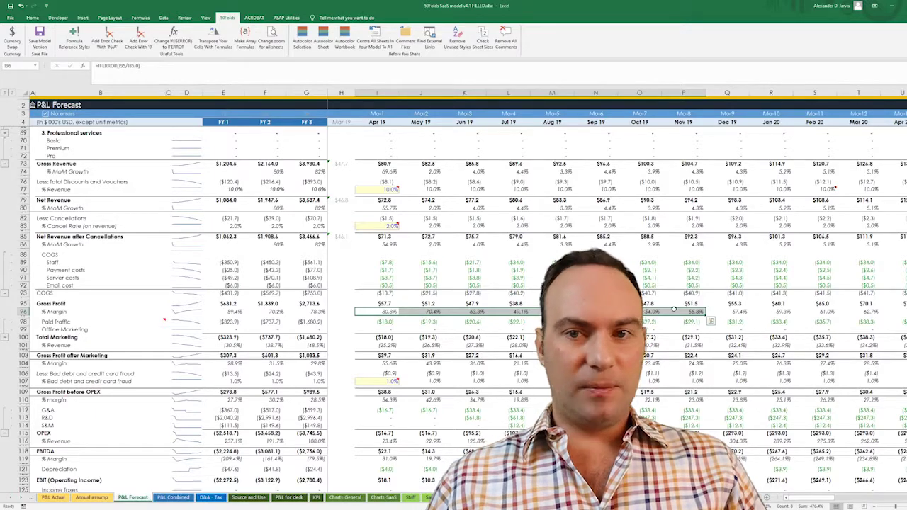
{"action": "key", "text": "ctrl+Left"}
{"action": "scroll", "coordinate": [673, 310], "scroll_direction": "right", "scroll_amount": 1}
{"action": "key", "text": "ctrl+Left"}
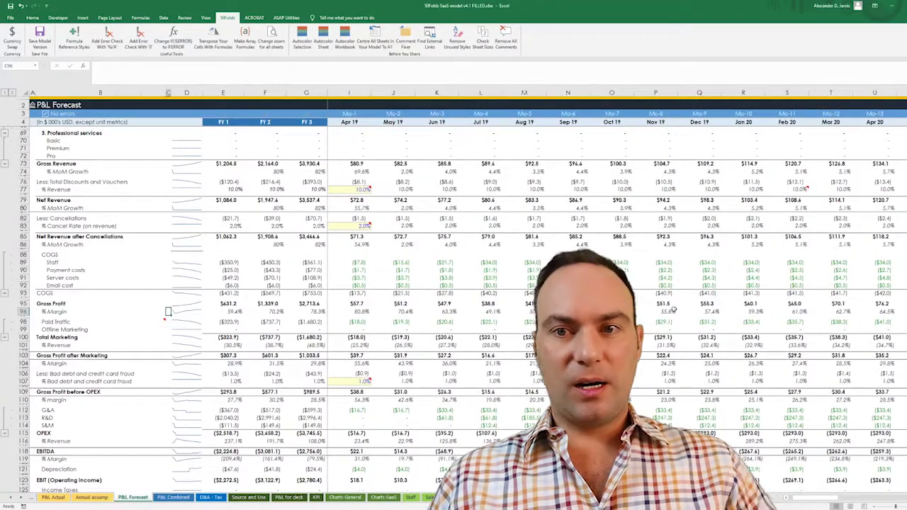
{"action": "scroll", "coordinate": [673, 310], "scroll_direction": "left", "scroll_amount": 1}
{"action": "left_click", "coordinate": [673, 309]}
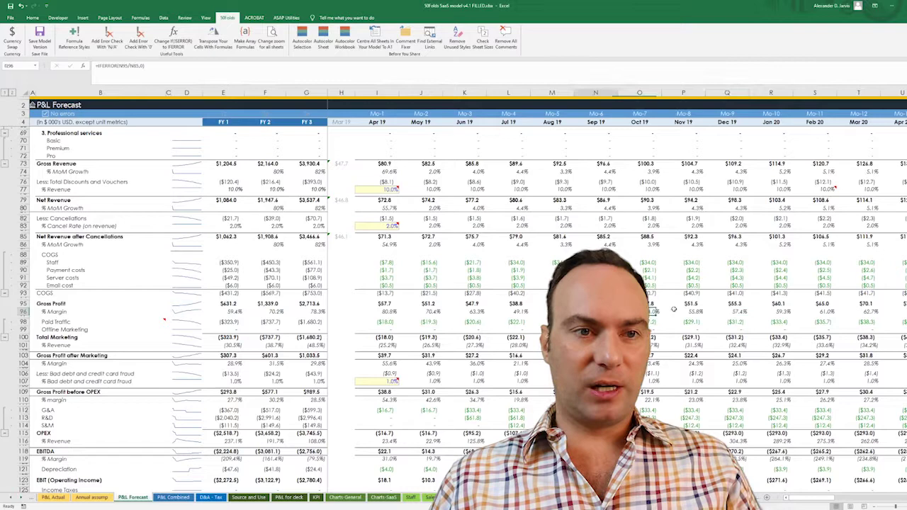
{"action": "key", "text": "ctrl+Left"}
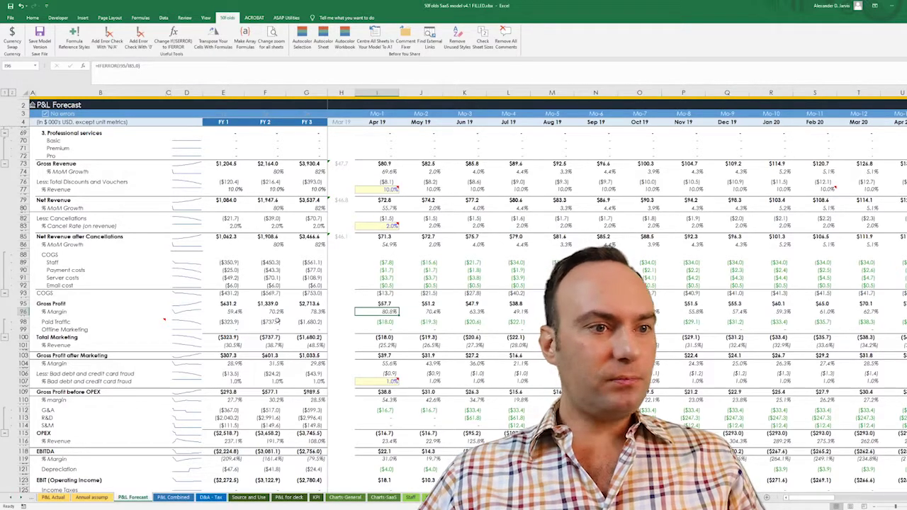
{"action": "scroll", "coordinate": [435, 290], "scroll_direction": "down", "scroll_amount": 3}
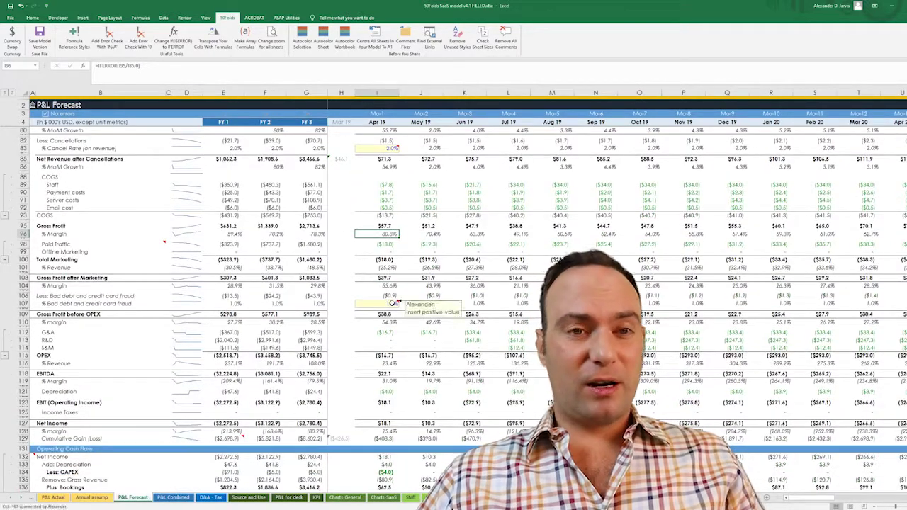
{"action": "left_click", "coordinate": [386, 303]}
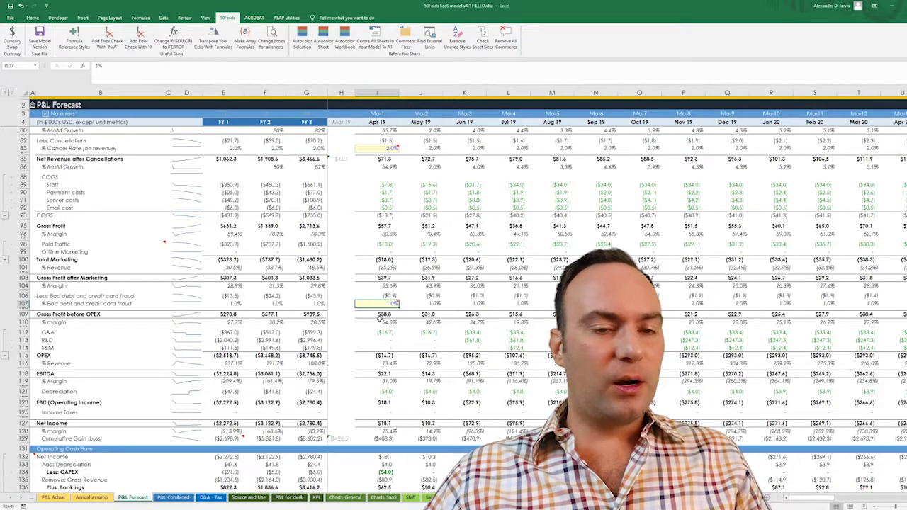
{"action": "scroll", "coordinate": [374, 313], "scroll_direction": "down", "scroll_amount": 4}
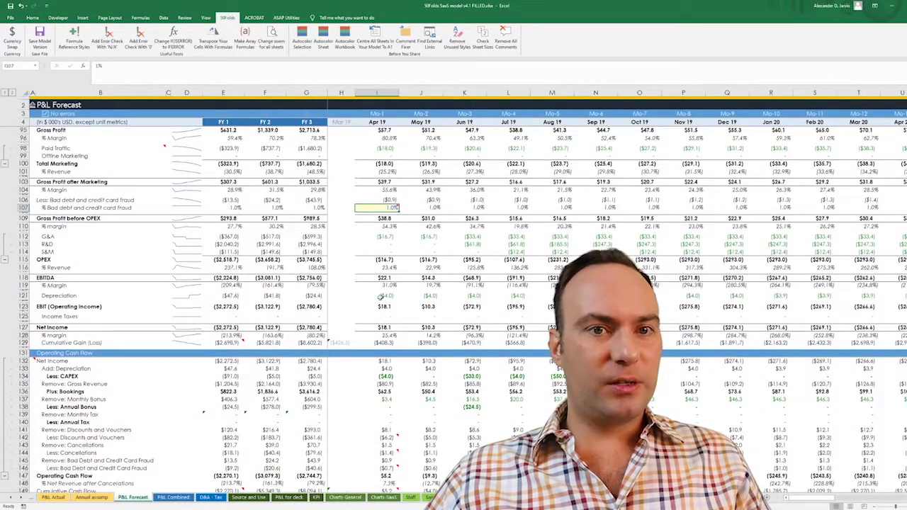
{"action": "left_click_drag", "start_coordinate": [381, 296], "coordinate": [496, 299]}
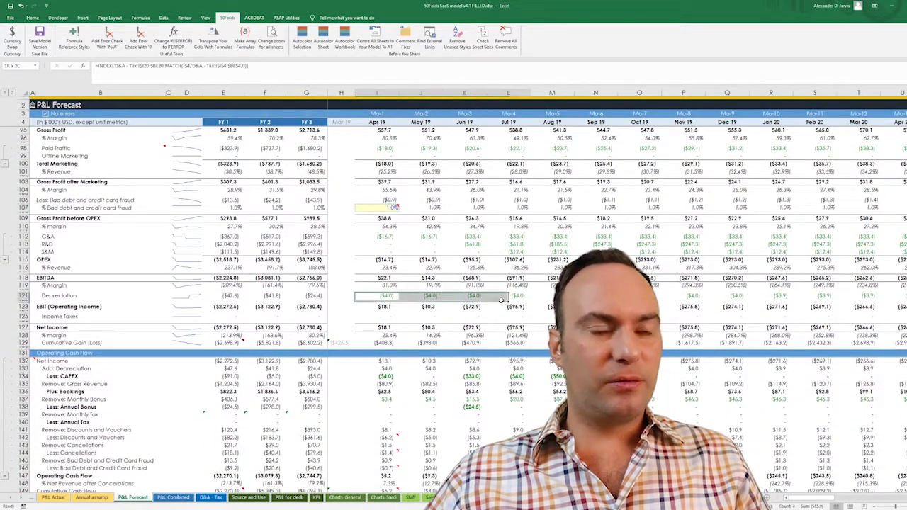
{"action": "left_click", "coordinate": [382, 238]}
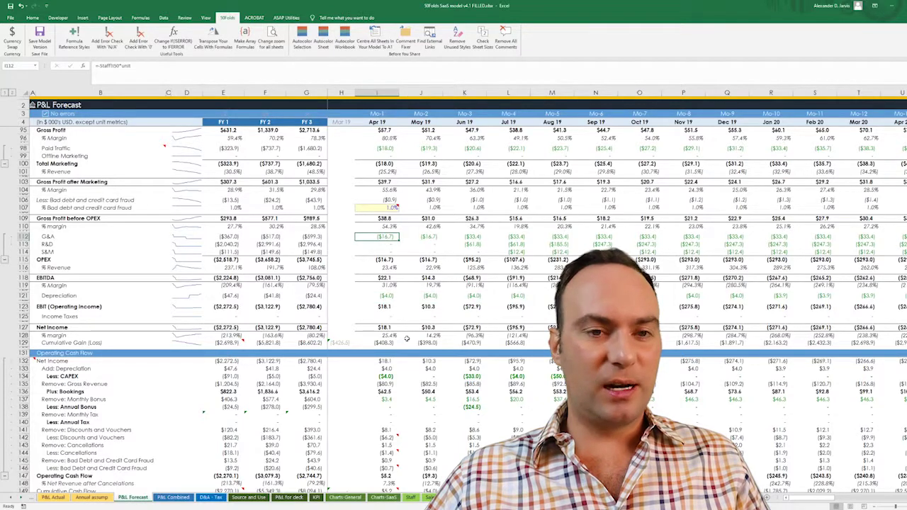
{"action": "scroll", "coordinate": [408, 338], "scroll_direction": "down", "scroll_amount": 5}
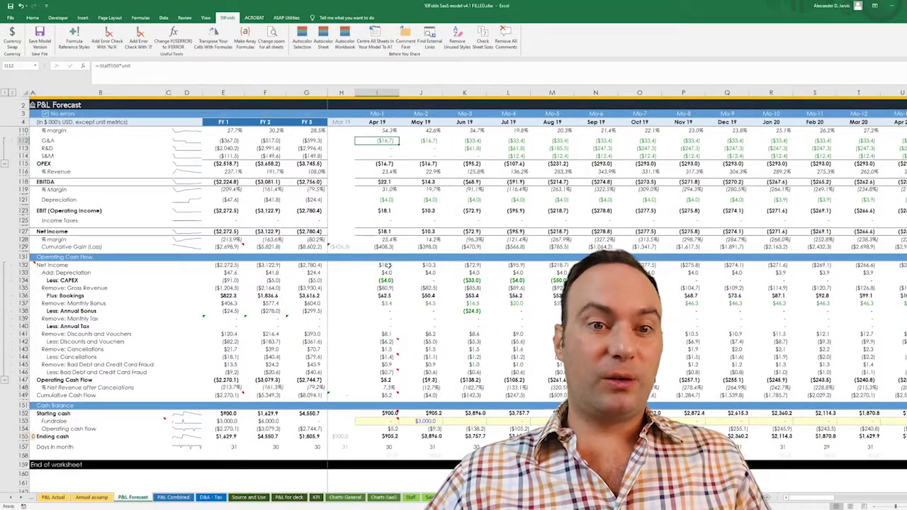
{"action": "left_click_drag", "start_coordinate": [389, 265], "coordinate": [386, 395]}
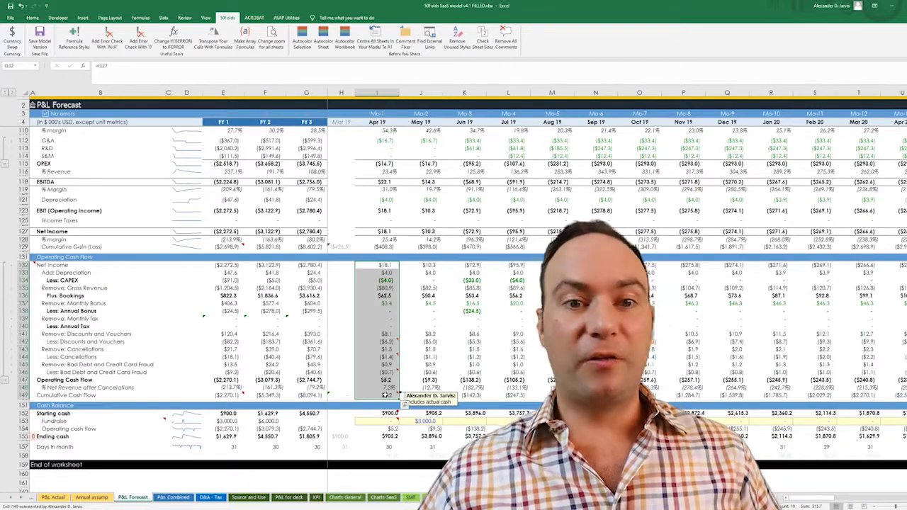
Clear the $3,000 May 19 and $6,000 fundraise amounts from the Fundraise row.
{"action": "scroll", "coordinate": [418, 368], "scroll_direction": "down", "scroll_amount": 3}
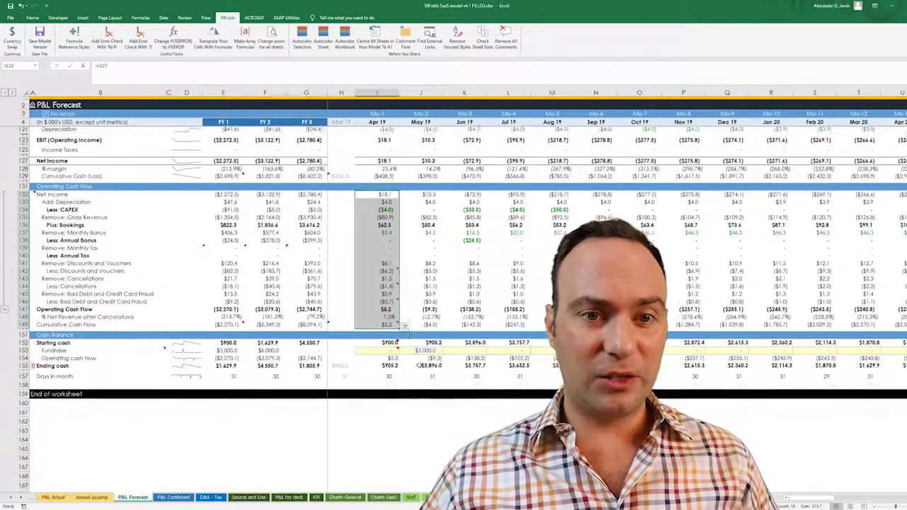
{"action": "left_click", "coordinate": [376, 345]}
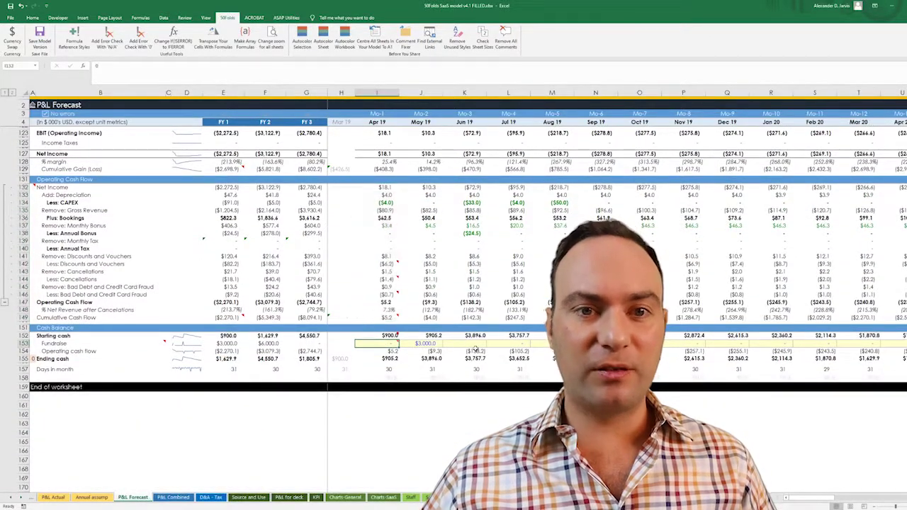
{"action": "key", "text": "Right"}
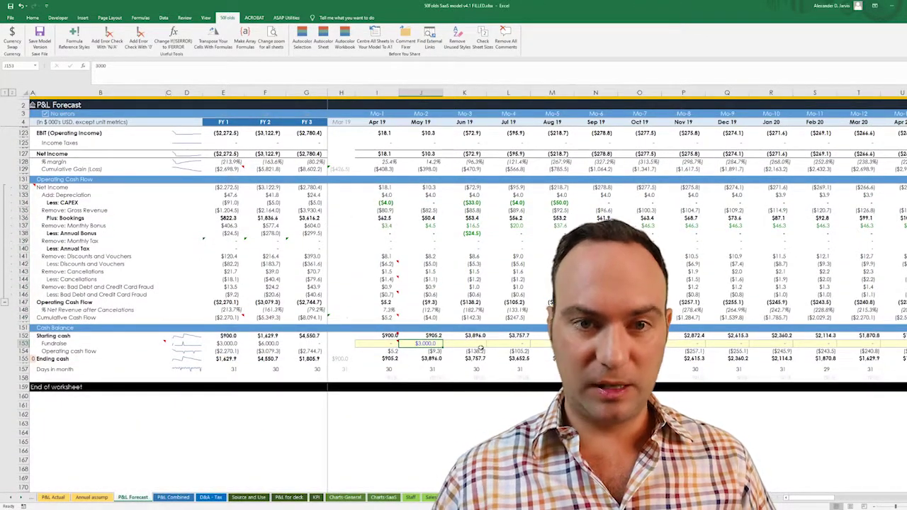
{"action": "key", "text": "Delete"}
{"action": "key", "text": "Right"}
{"action": "key", "text": "Right"}
{"action": "key", "text": "Right"}
{"action": "key", "text": "Right"}
{"action": "key", "text": "Right"}
{"action": "key", "text": "Right"}
{"action": "key", "text": "Right"}
{"action": "key", "text": "Right"}
{"action": "key", "text": "Right"}
{"action": "key", "text": "Right"}
{"action": "key", "text": "Right"}
{"action": "key", "text": "Right"}
{"action": "key", "text": "Right"}
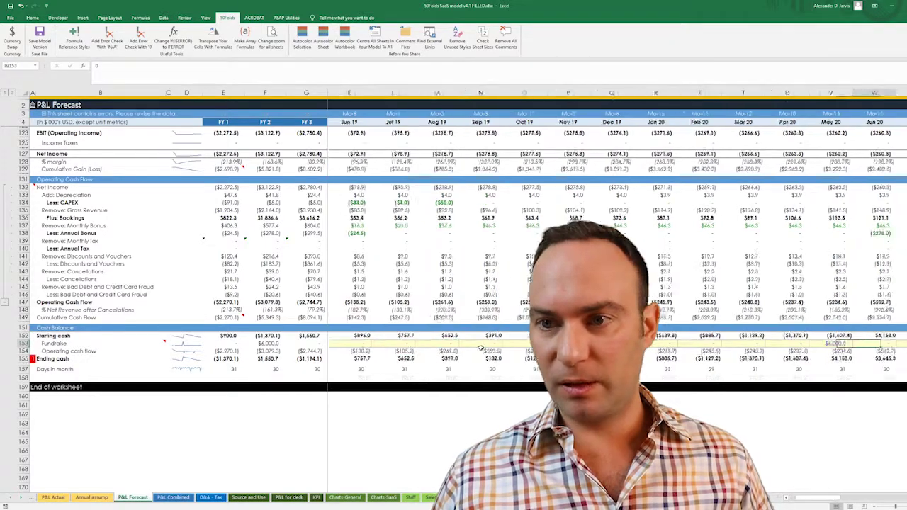
{"action": "scroll", "coordinate": [480, 349], "scroll_direction": "right", "scroll_amount": 6}
{"action": "key", "text": "Left"}
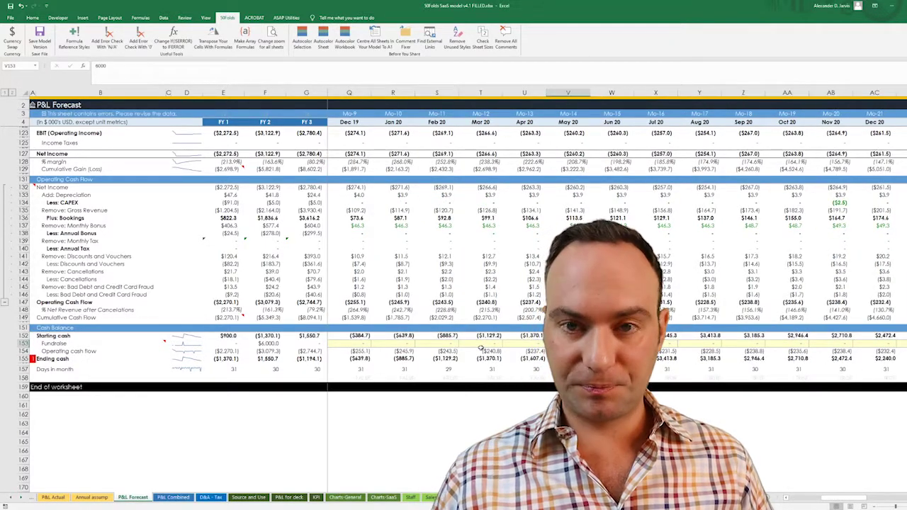
{"action": "key", "text": "Delete"}
Enter new fundraises of $500 in May 19 and $10,000 in Aug 19.
{"action": "key", "text": "Left"}
{"action": "key", "text": "Left"}
{"action": "key", "text": "Left"}
{"action": "key", "text": "Left"}
{"action": "key", "text": "Left"}
{"action": "key", "text": "Left"}
{"action": "key", "text": "Left"}
{"action": "key", "text": "Left"}
{"action": "key", "text": "Left"}
{"action": "key", "text": "Left"}
{"action": "key", "text": "Left"}
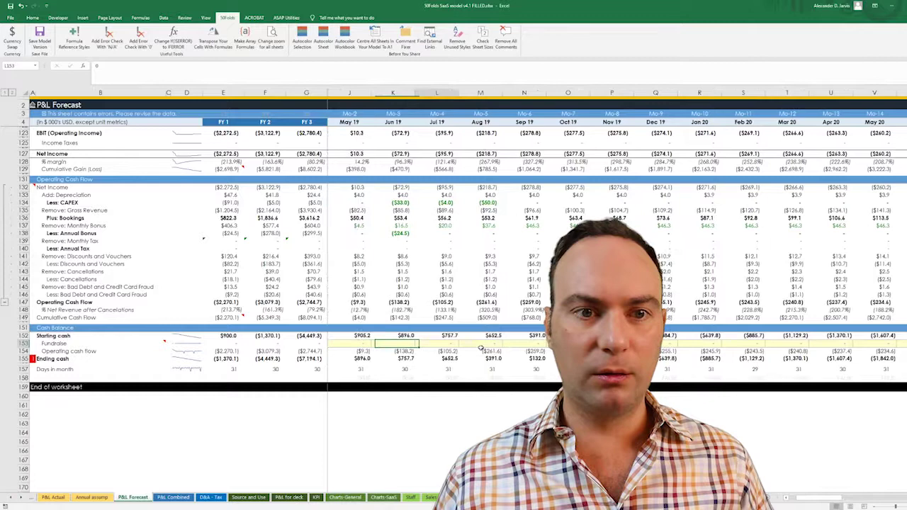
{"action": "key", "text": "Left"}
{"action": "key", "text": "Left"}
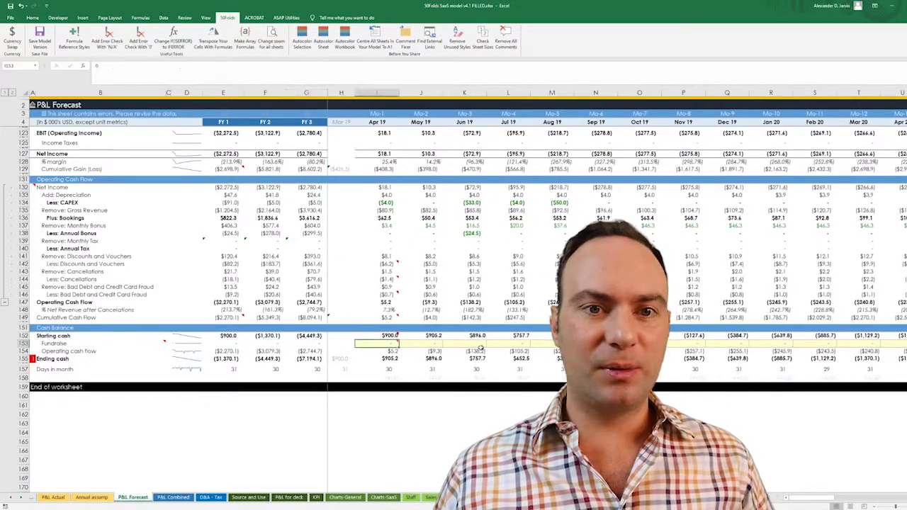
{"action": "key", "text": "Right"}
{"action": "type", "text": "500"}
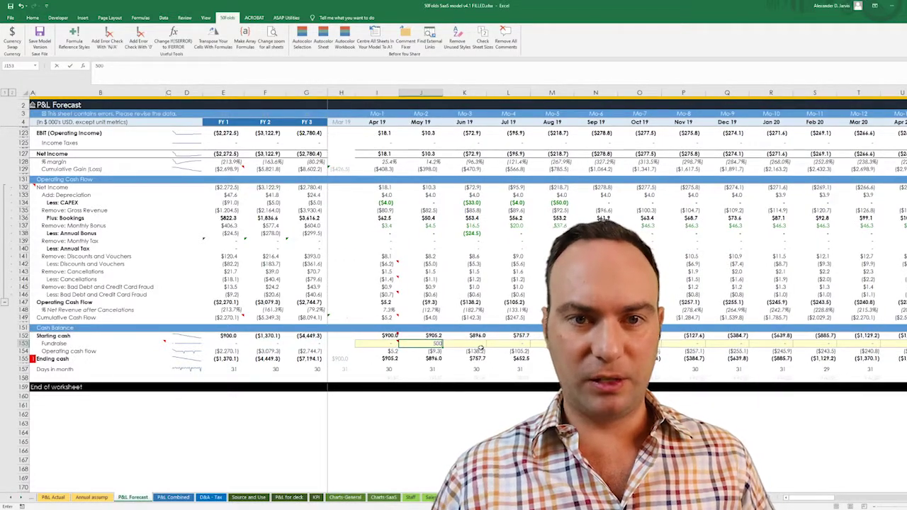
{"action": "key", "text": "Return"}
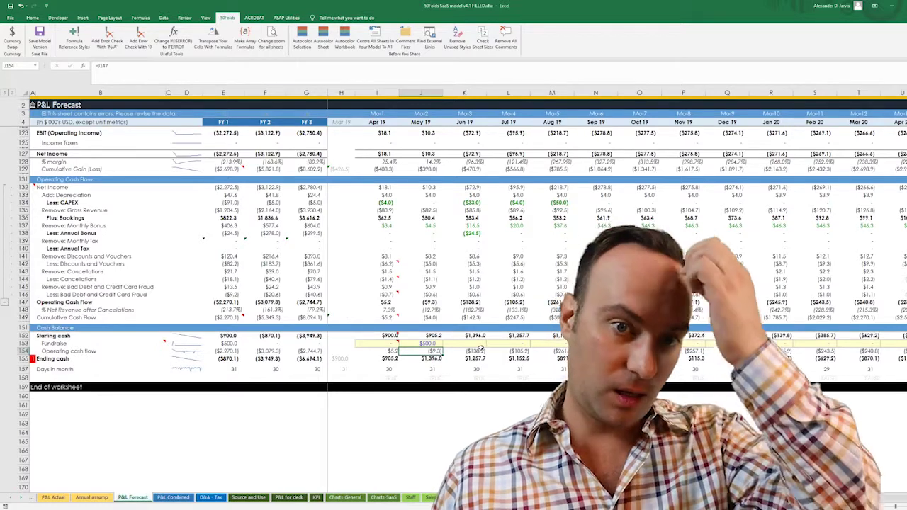
{"action": "key", "text": "Up"}
{"action": "key", "text": "Right"}
{"action": "key", "text": "Right"}
{"action": "key", "text": "Right"}
{"action": "key", "text": "Right"}
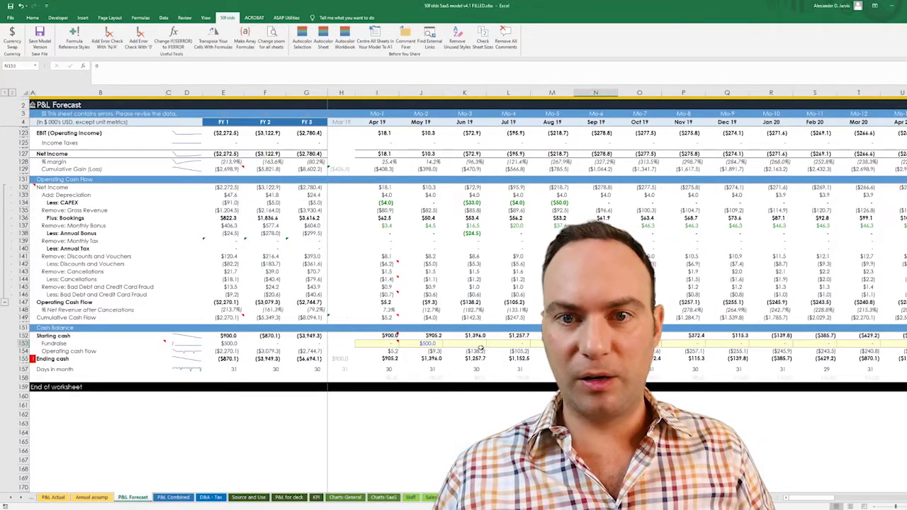
{"action": "key", "text": "Left"}
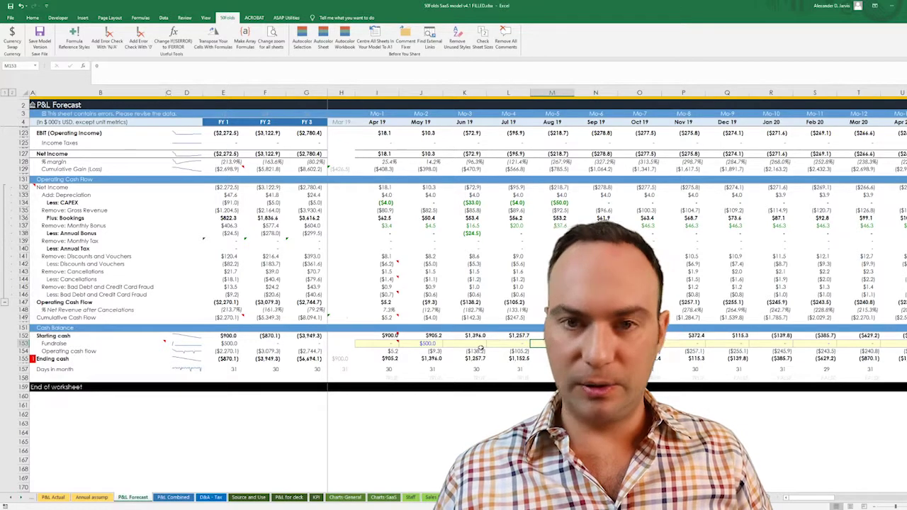
{"action": "type", "text": "50000"}
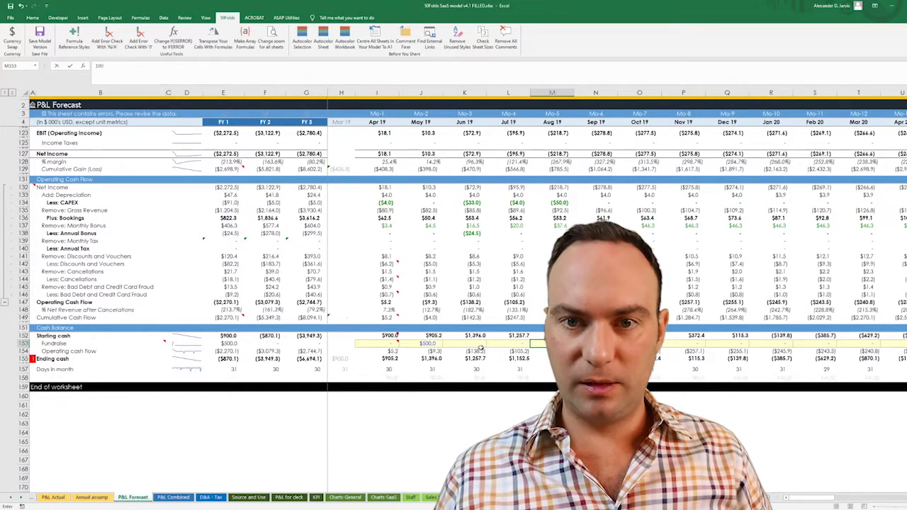
{"action": "key", "text": "Return"}
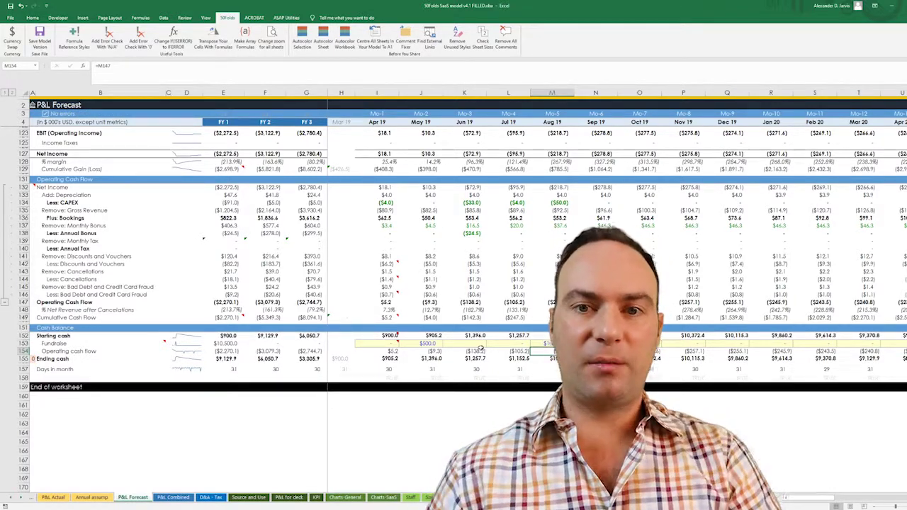
{"action": "key", "text": "Down"}
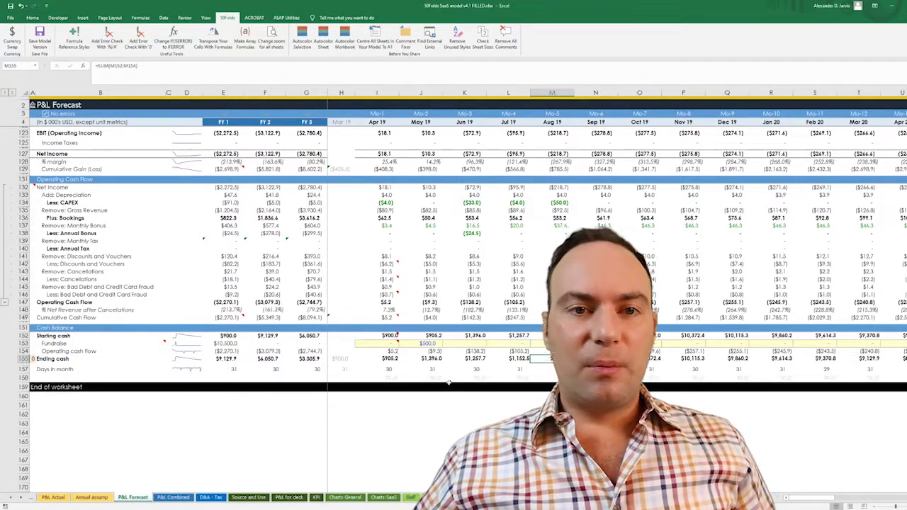
Scroll the P&L Forecast down to the Cash Balance section and inspect the Jul 19 cash balance.
{"action": "left_click", "coordinate": [387, 376]}
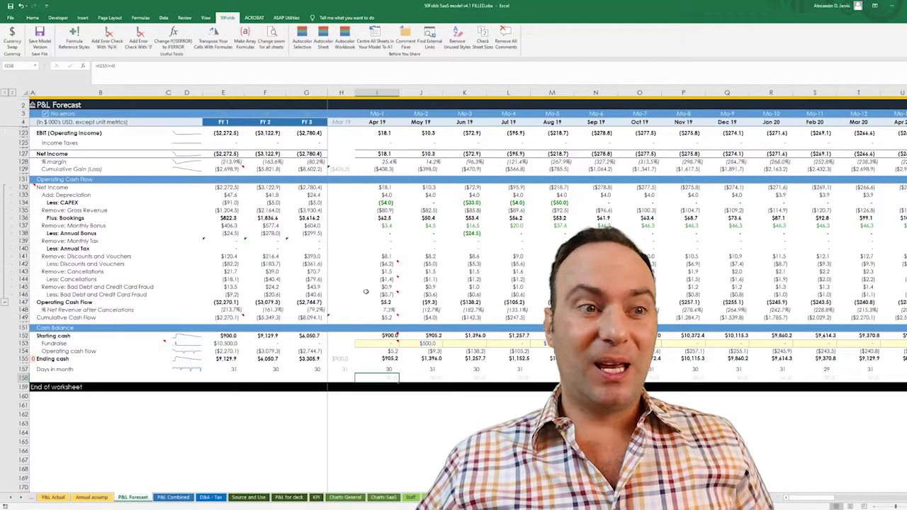
{"action": "left_click", "coordinate": [387, 328]}
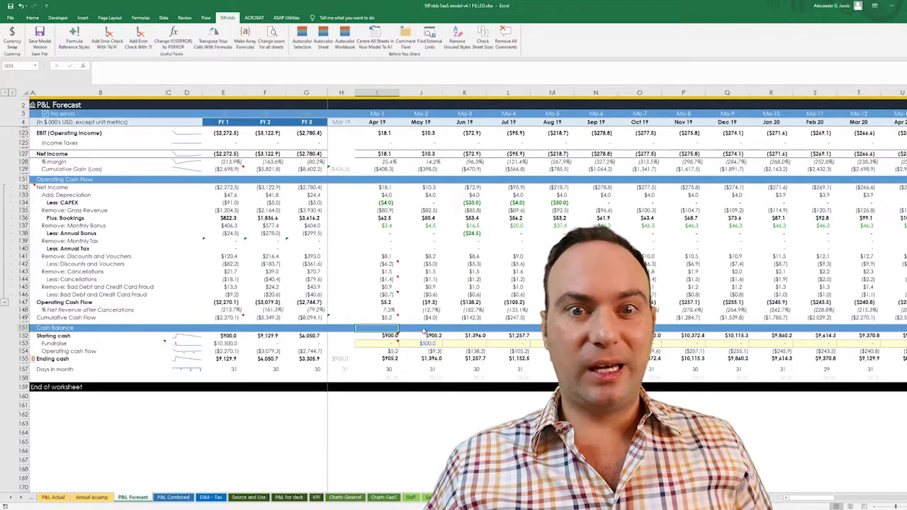
{"action": "scroll", "coordinate": [424, 331], "scroll_direction": "up", "scroll_amount": 14}
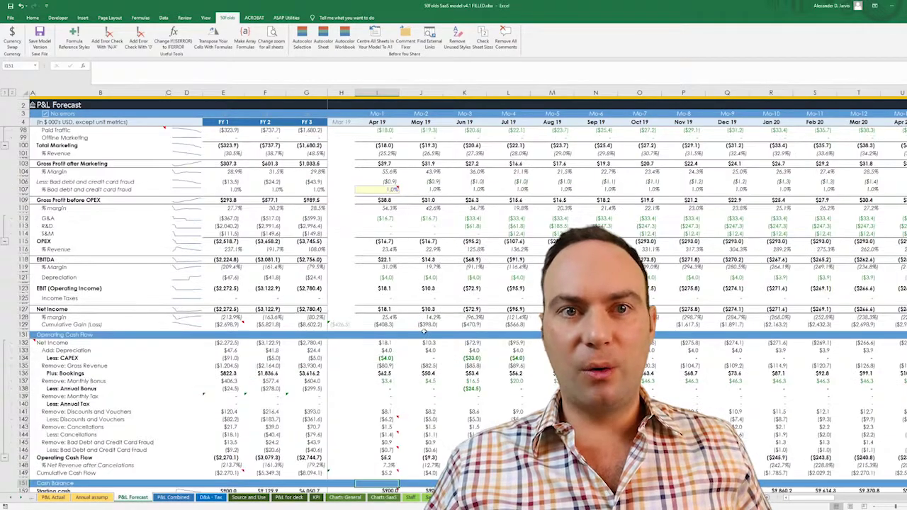
{"action": "scroll", "coordinate": [423, 332], "scroll_direction": "up", "scroll_amount": 10}
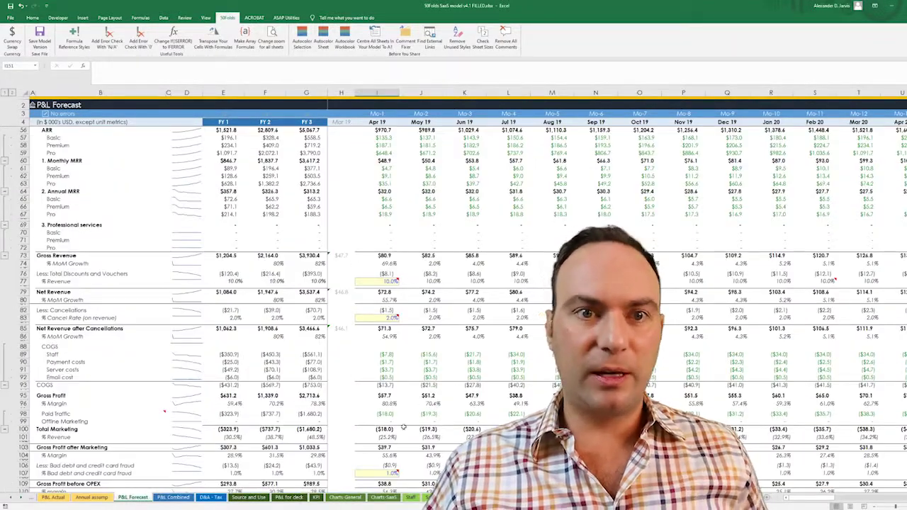
{"action": "scroll", "coordinate": [430, 390], "scroll_direction": "down", "scroll_amount": 10}
{"action": "scroll", "coordinate": [429, 390], "scroll_direction": "down", "scroll_amount": 8}
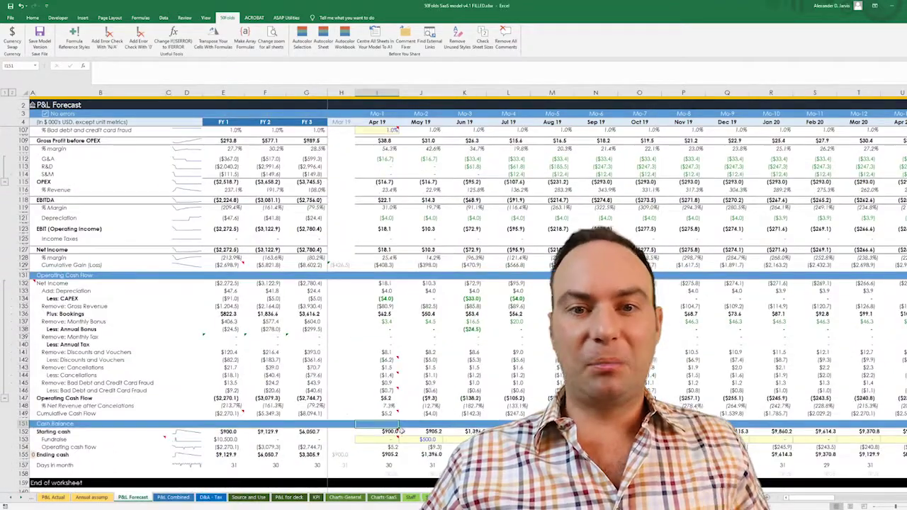
{"action": "left_click", "coordinate": [508, 439]}
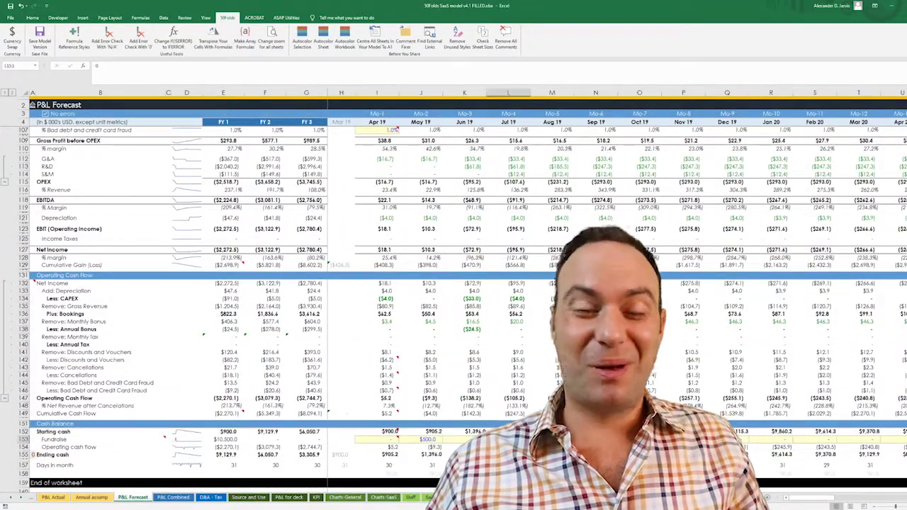
{"action": "scroll", "coordinate": [508, 439], "scroll_direction": "up", "scroll_amount": 20}
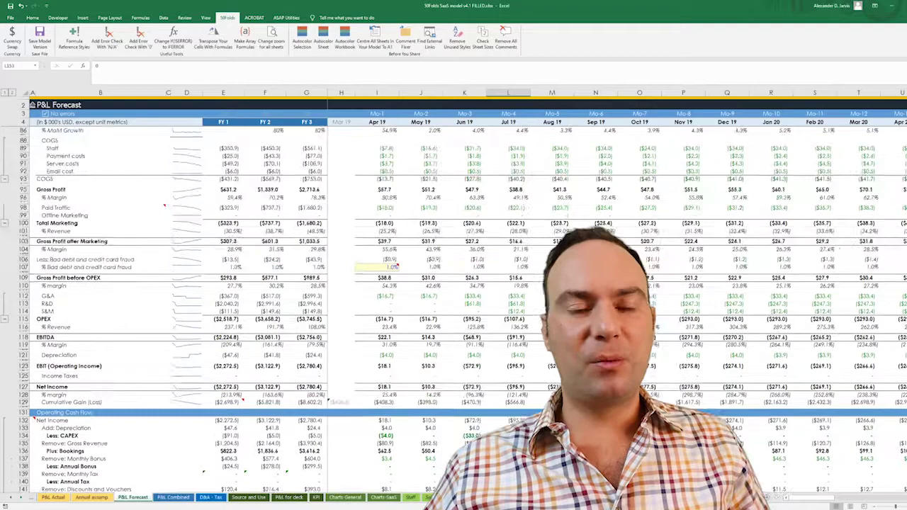
{"action": "scroll", "coordinate": [508, 439], "scroll_direction": "down", "scroll_amount": 20}
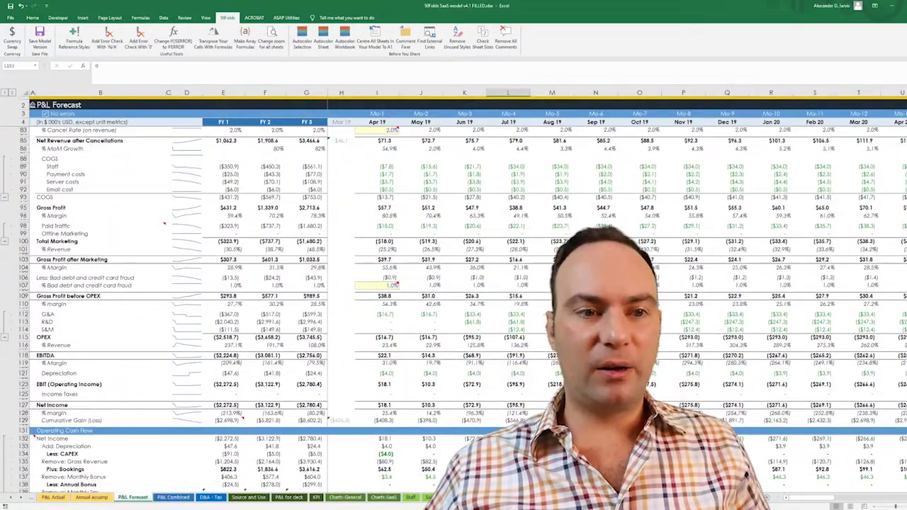
Read the FY2 EBITDA formula in F118 and the staff-cost formula in J113, then go back to P&L Combined.
{"action": "left_click", "coordinate": [174, 497]}
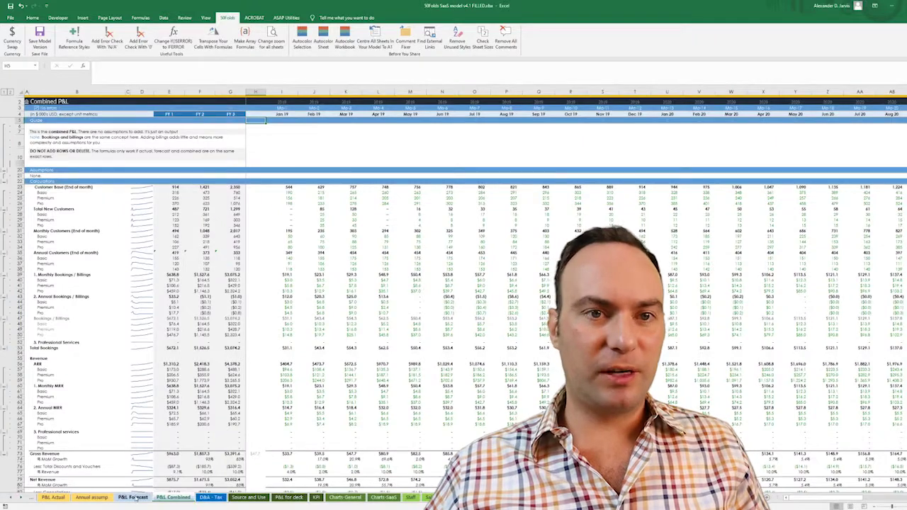
{"action": "left_click", "coordinate": [134, 498]}
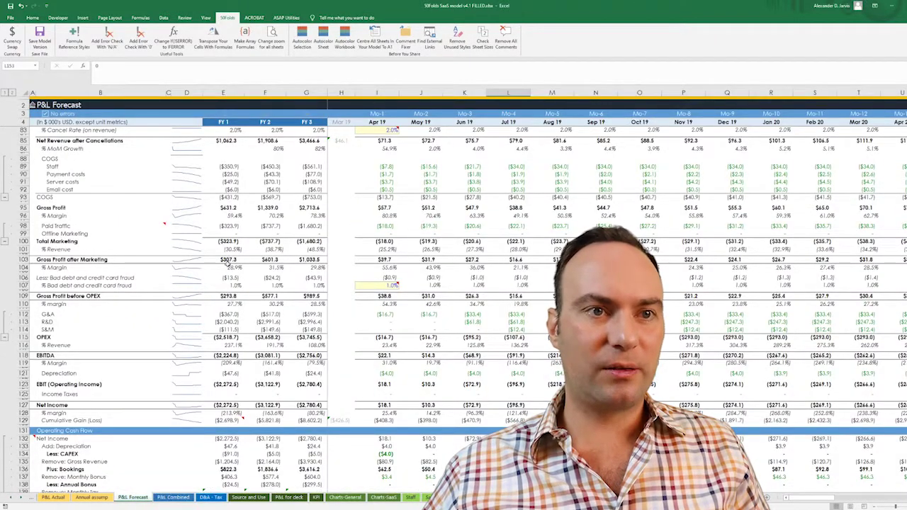
{"action": "left_click", "coordinate": [255, 355]}
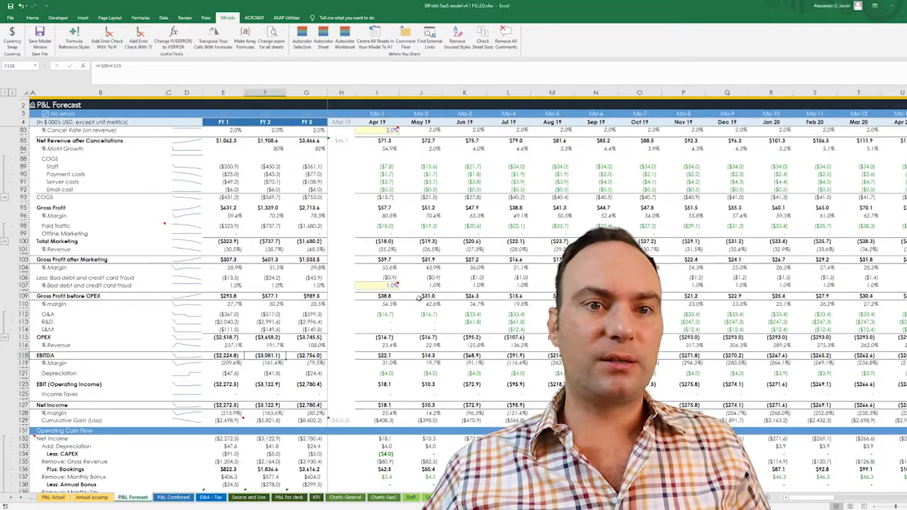
{"action": "left_click", "coordinate": [421, 322]}
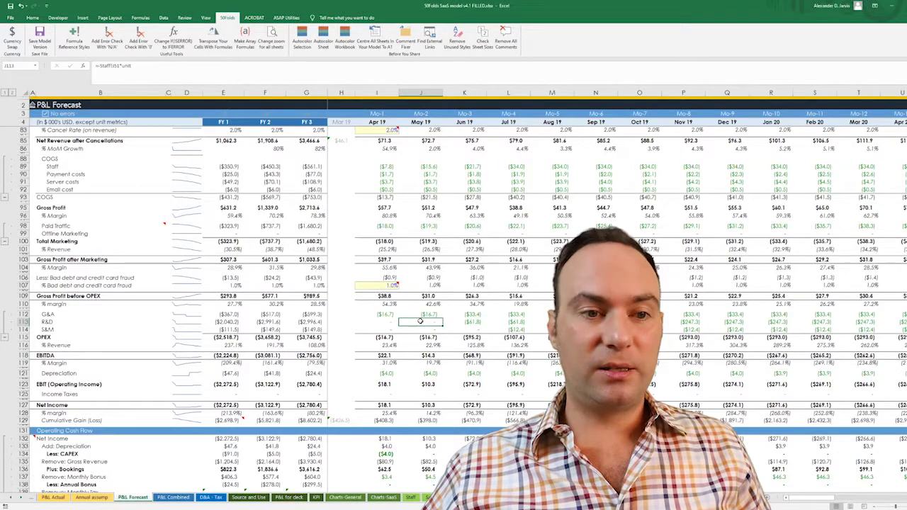
{"action": "left_click", "coordinate": [182, 497]}
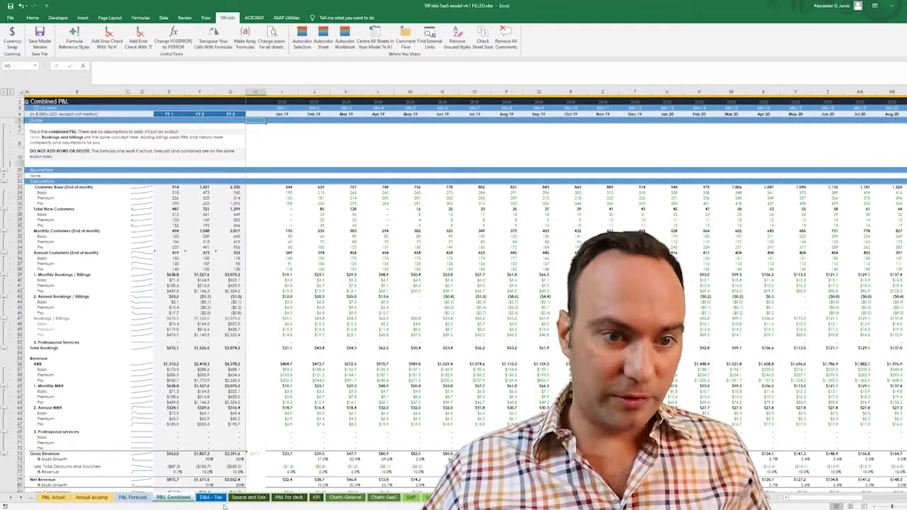
Switch to the P&L for Deck sheet to review its bookings, revenue, EBITDA and LTV/CAC rows.
{"action": "left_click", "coordinate": [290, 497]}
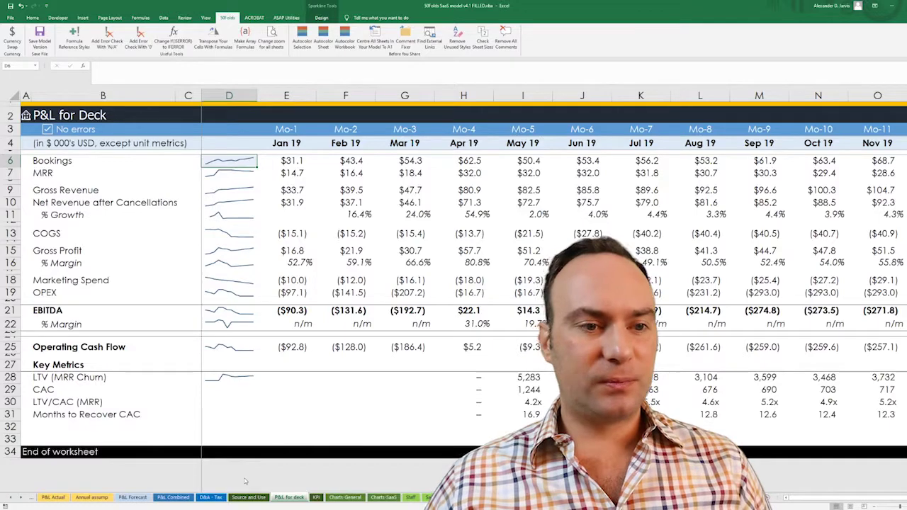
{"action": "left_click", "coordinate": [173, 496]}
{"action": "scroll", "coordinate": [308, 253], "scroll_direction": "down", "scroll_amount": 10}
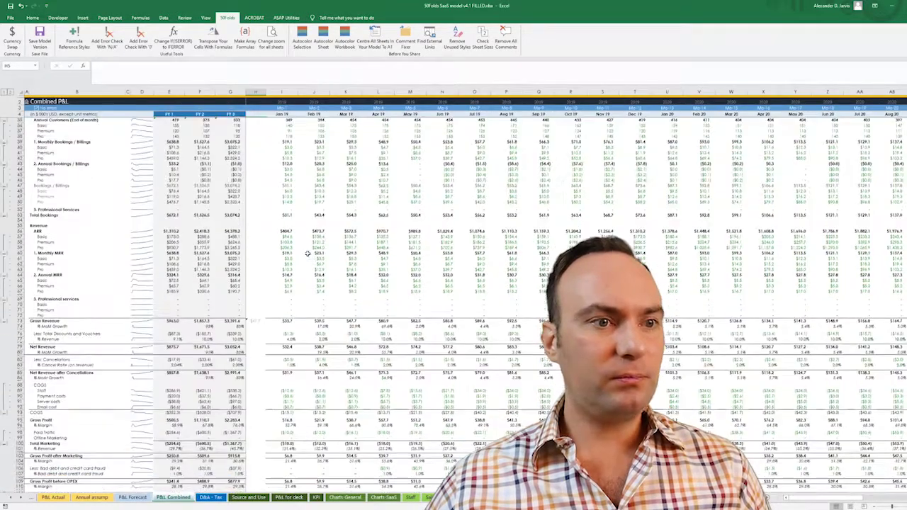
{"action": "scroll", "coordinate": [307, 253], "scroll_direction": "down", "scroll_amount": 20}
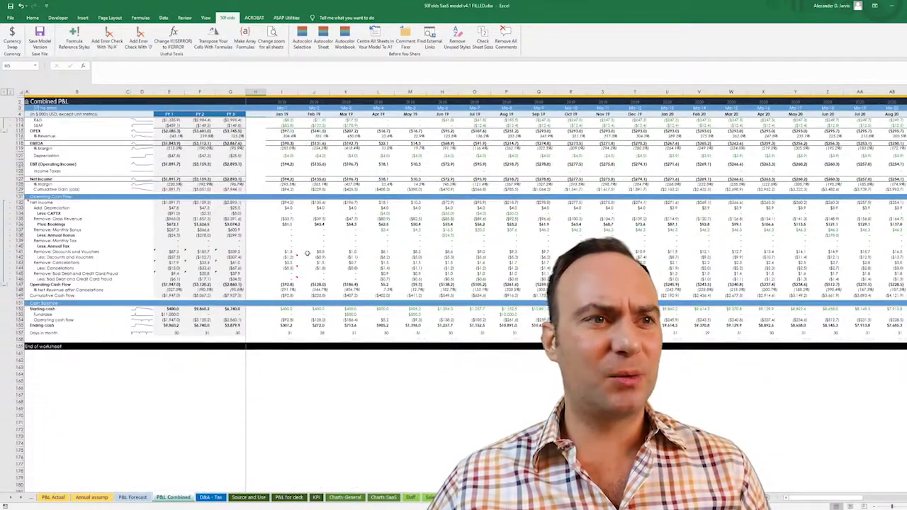
{"action": "scroll", "coordinate": [304, 308], "scroll_direction": "up", "scroll_amount": 8}
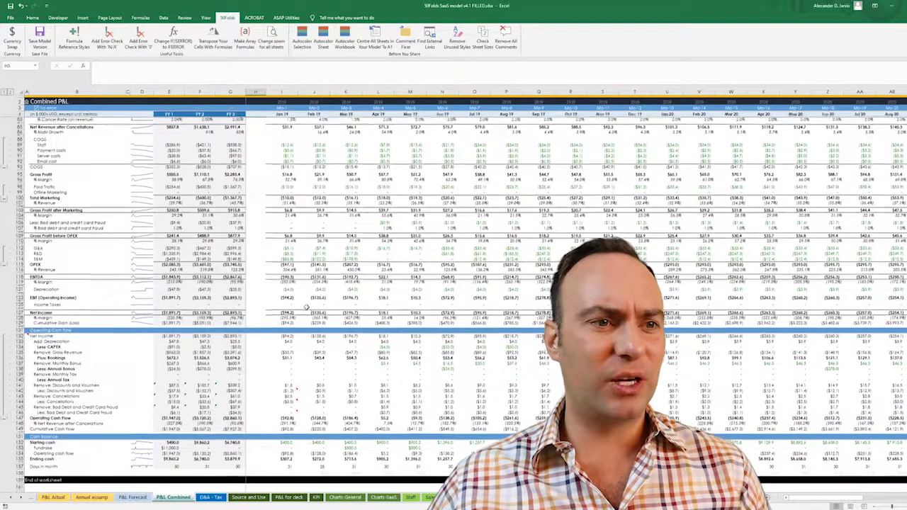
{"action": "scroll", "coordinate": [304, 307], "scroll_direction": "up", "scroll_amount": 20}
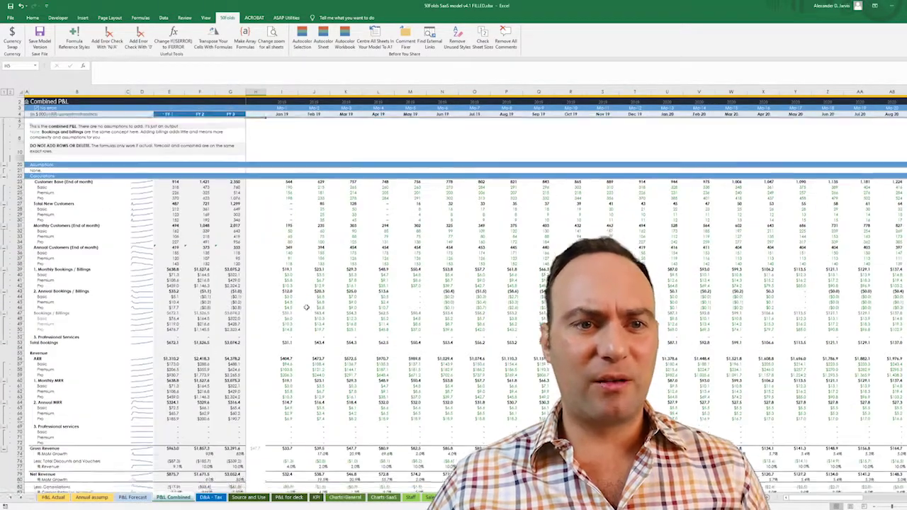
{"action": "scroll", "coordinate": [306, 307], "scroll_direction": "down", "scroll_amount": 20}
{"action": "scroll", "coordinate": [307, 306], "scroll_direction": "down", "scroll_amount": 7}
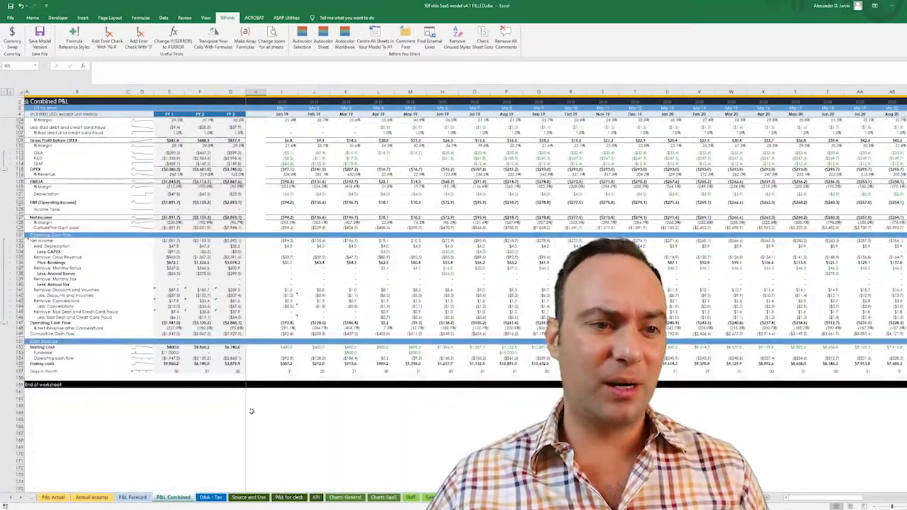
{"action": "left_click", "coordinate": [289, 496]}
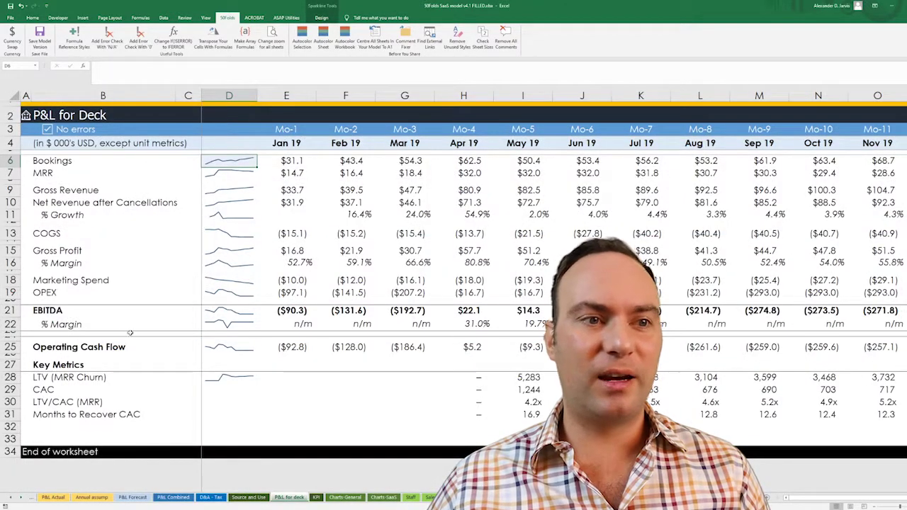
{"action": "left_click", "coordinate": [126, 279]}
{"action": "left_click_drag", "start_coordinate": [286, 377], "coordinate": [465, 411]}
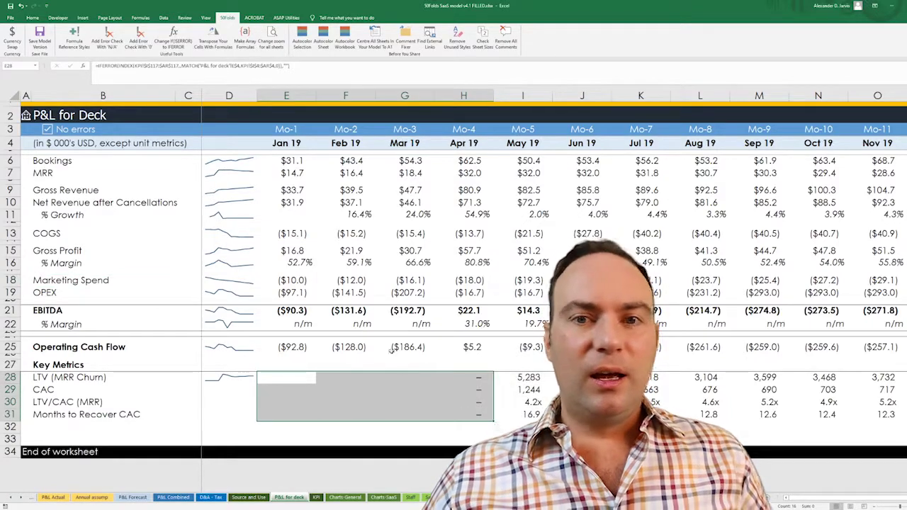
{"action": "scroll", "coordinate": [391, 350], "scroll_direction": "down", "scroll_amount": 2}
{"action": "scroll", "coordinate": [425, 345], "scroll_direction": "down", "scroll_amount": 1}
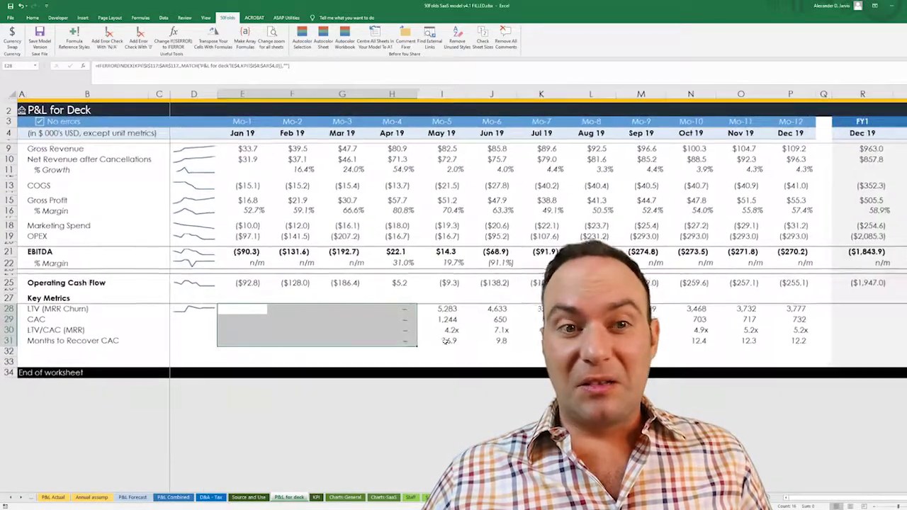
{"action": "scroll", "coordinate": [446, 341], "scroll_direction": "down", "scroll_amount": 2}
{"action": "scroll", "coordinate": [446, 343], "scroll_direction": "up", "scroll_amount": 1}
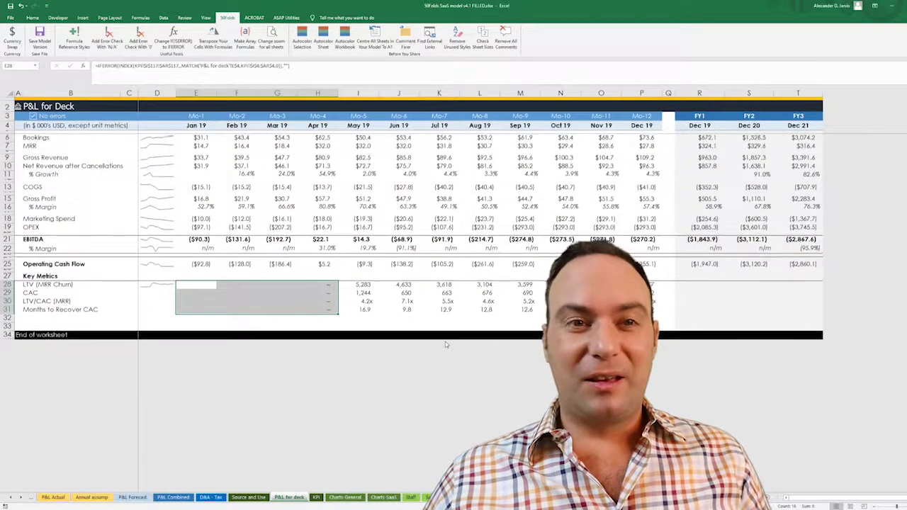
{"action": "left_click", "coordinate": [242, 187]}
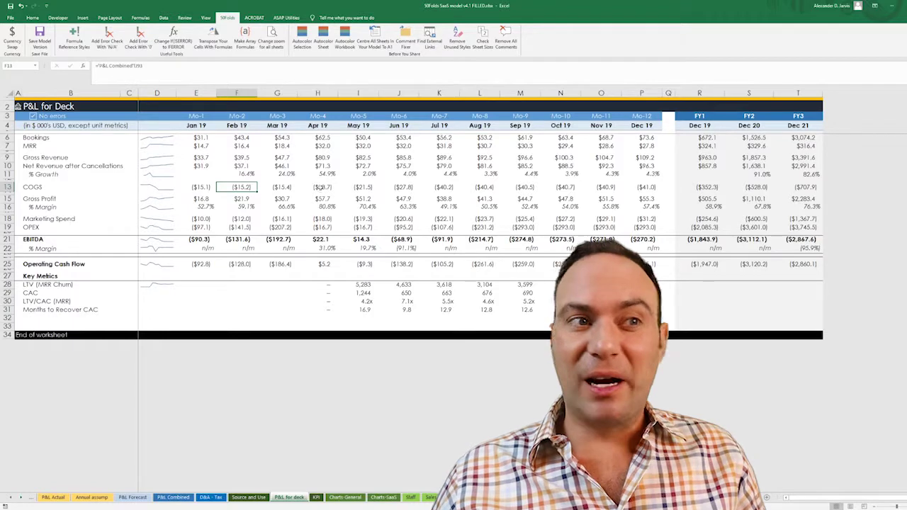
{"action": "left_click", "coordinate": [284, 206]}
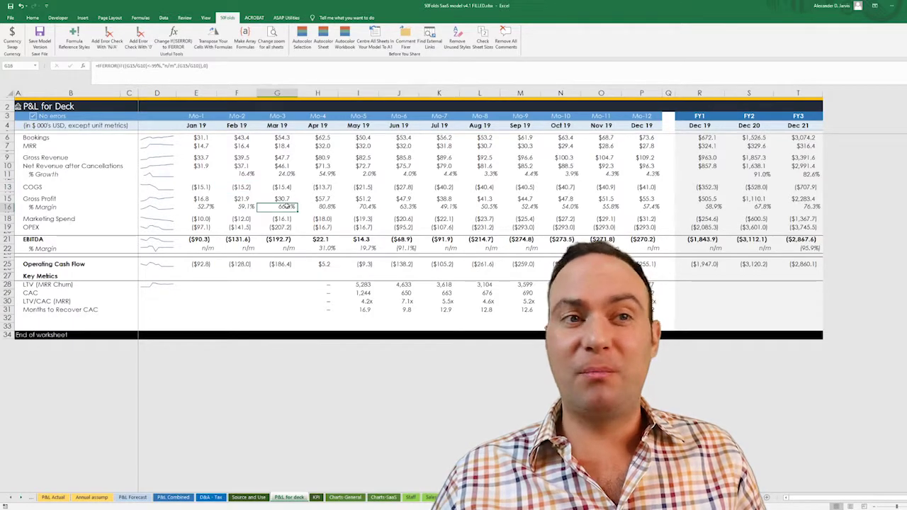
{"action": "left_click", "coordinate": [202, 173]}
{"action": "left_click_drag", "start_coordinate": [213, 157], "coordinate": [814, 250]}
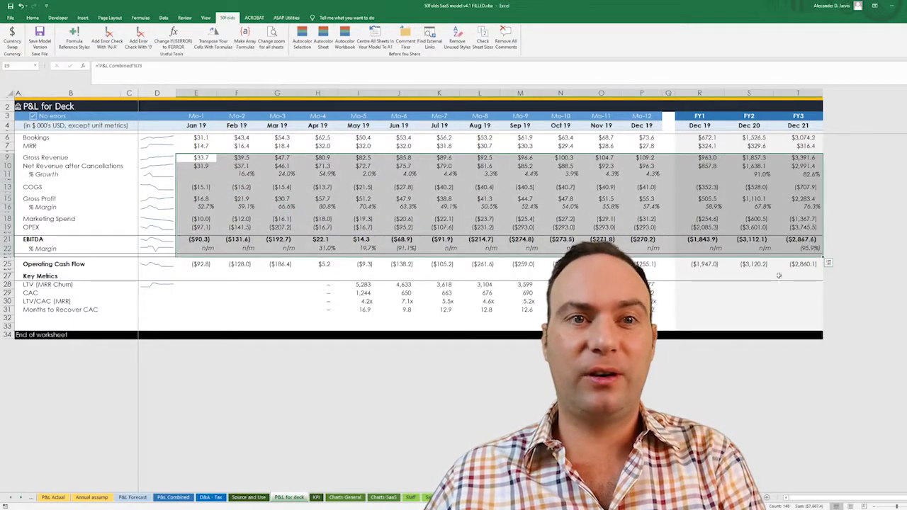
{"action": "key", "text": "Delete"}
{"action": "left_click", "coordinate": [383, 217]}
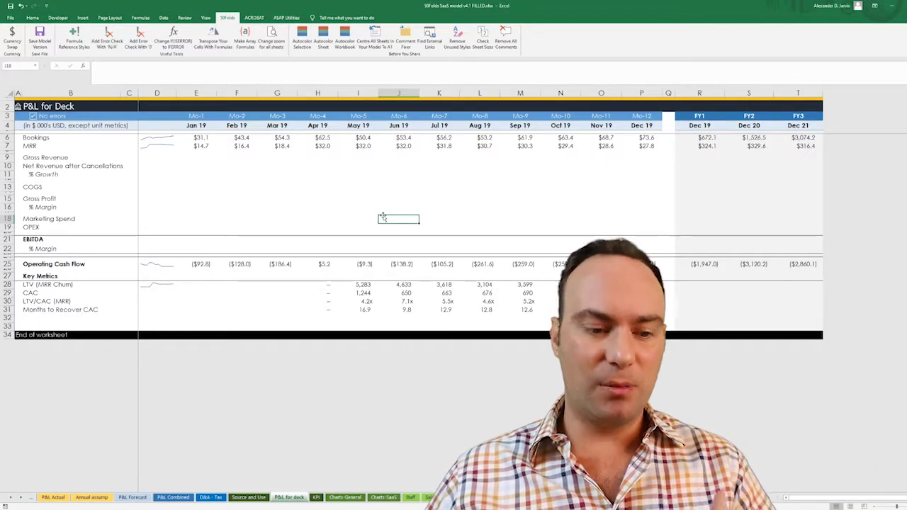
{"action": "key", "text": "ctrl+z"}
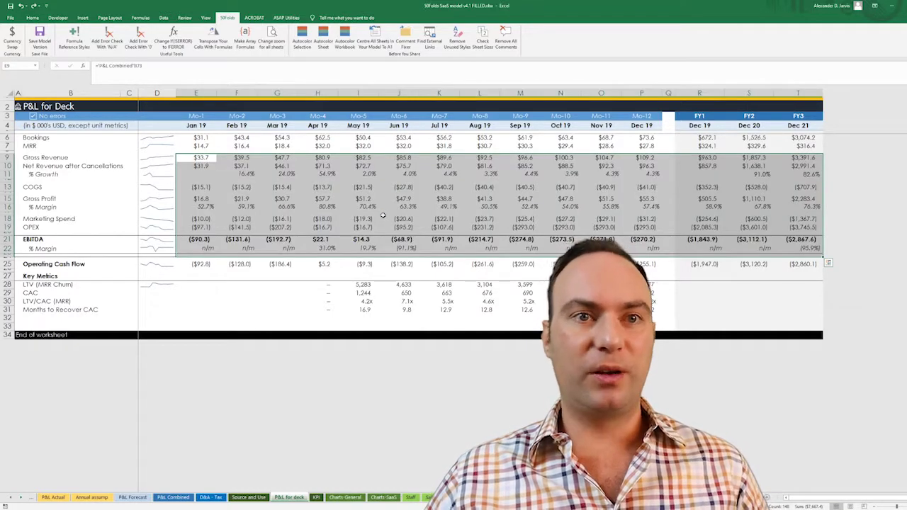
{"action": "left_click", "coordinate": [353, 186]}
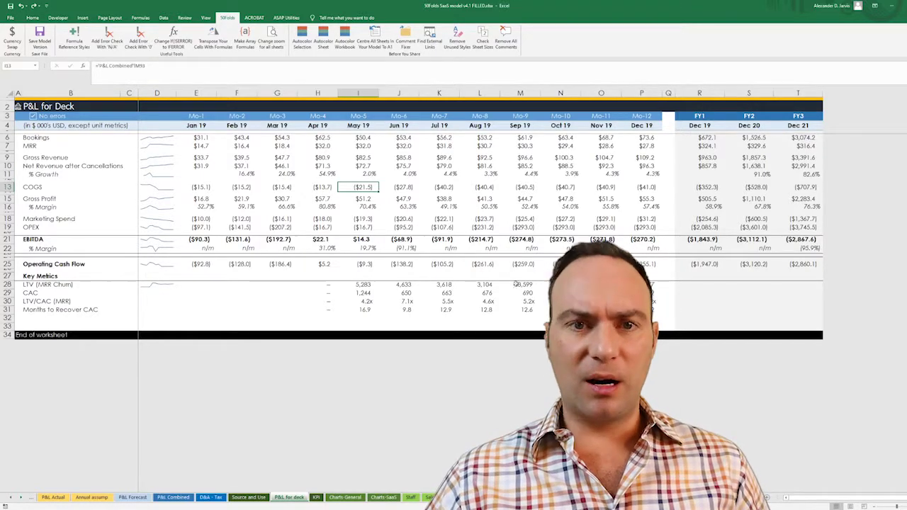
{"action": "left_click", "coordinate": [326, 233]}
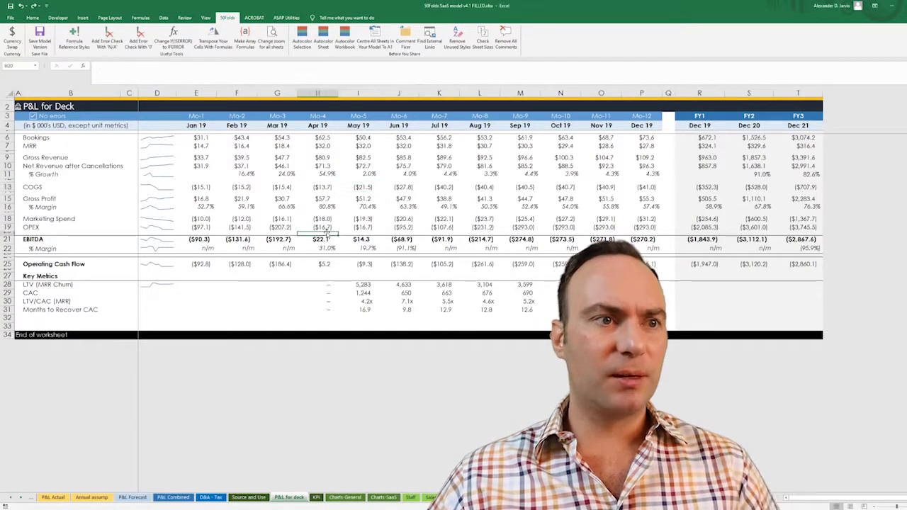
{"action": "left_click", "coordinate": [309, 271]}
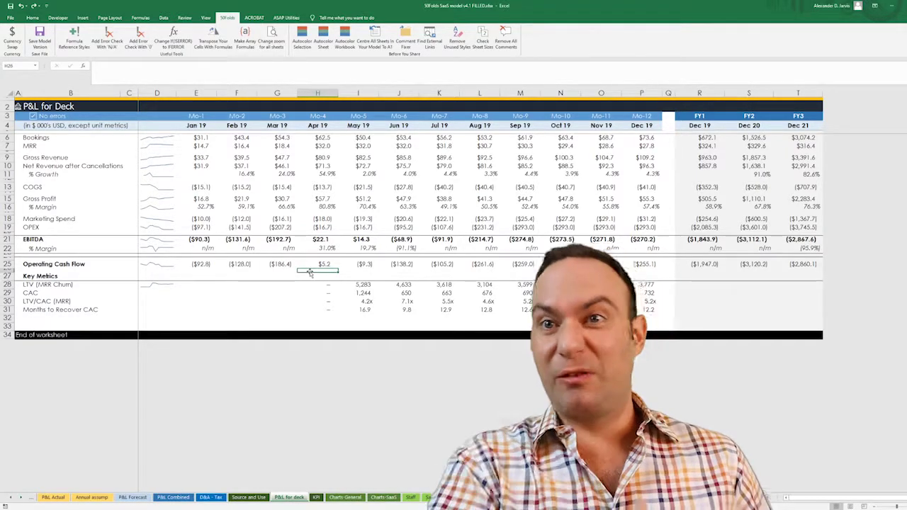